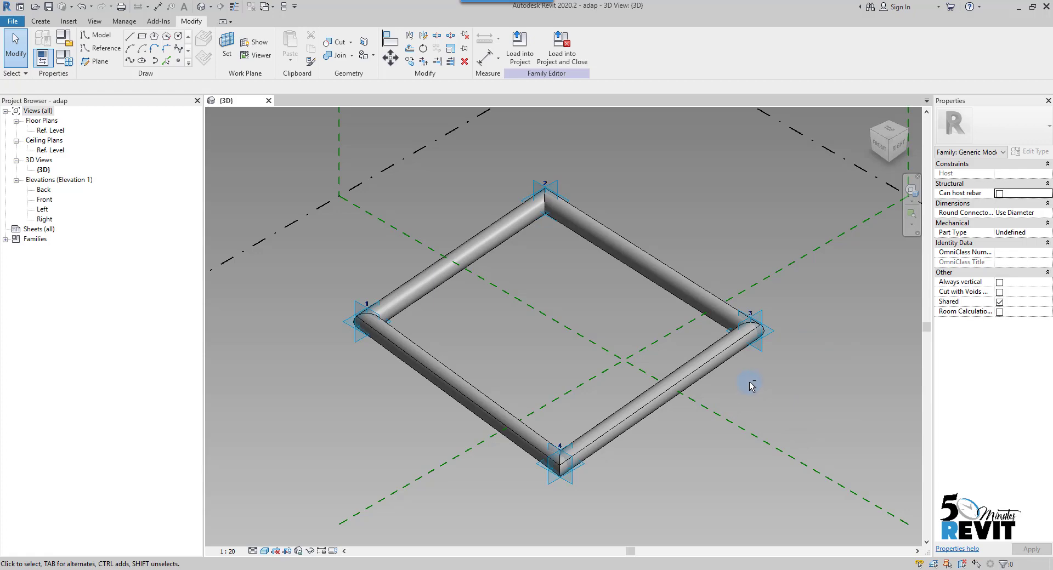
Temporarily hide the pipe loop form to expose the reference lines
shift+middle_drag(592, 348, 681, 383)
scroll(681, 384, up, 3)
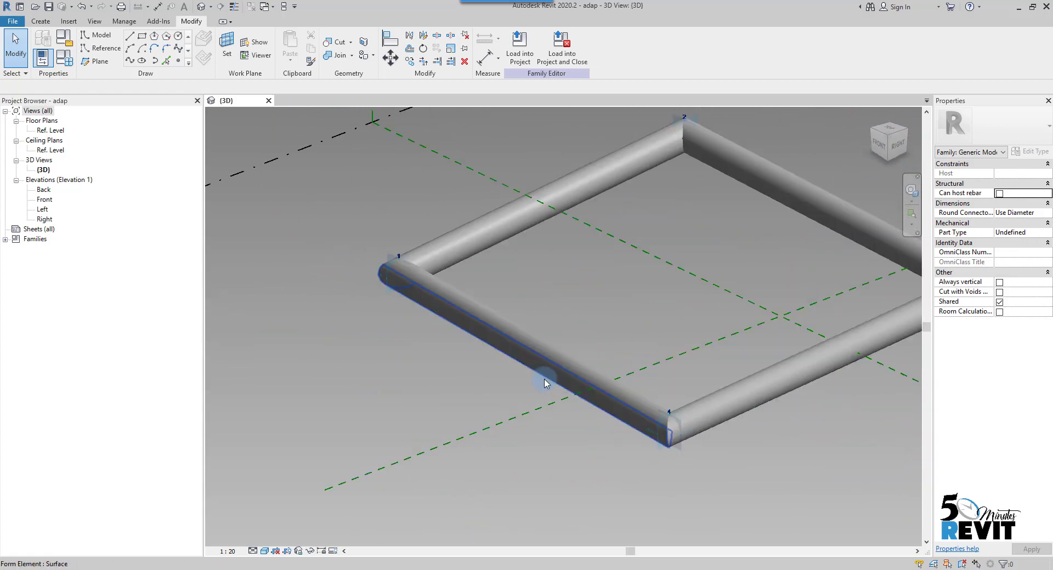
scroll(545, 376, down, 2)
shift+middle_drag(484, 417, 635, 349)
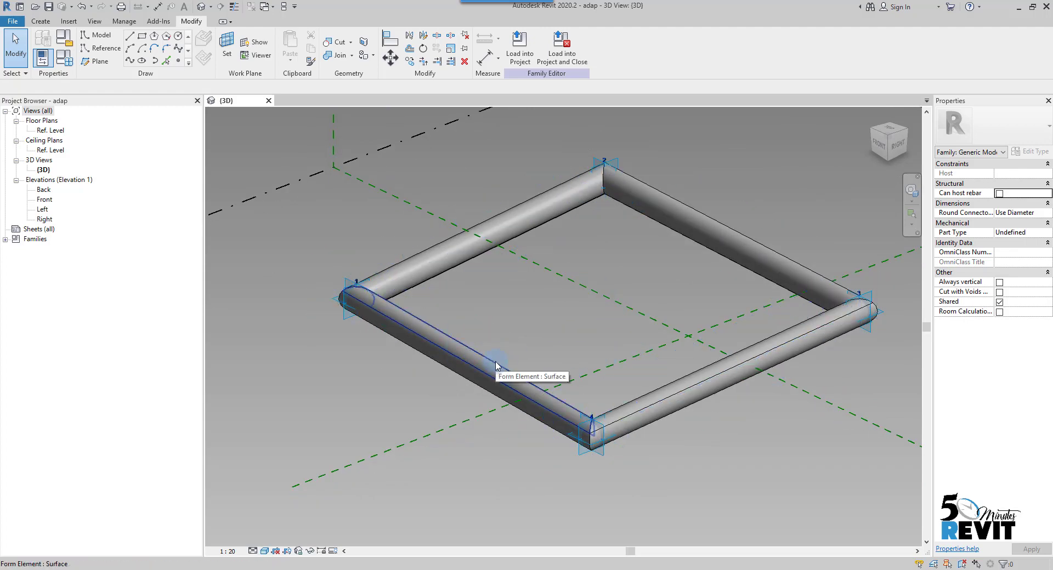
key(Tab)
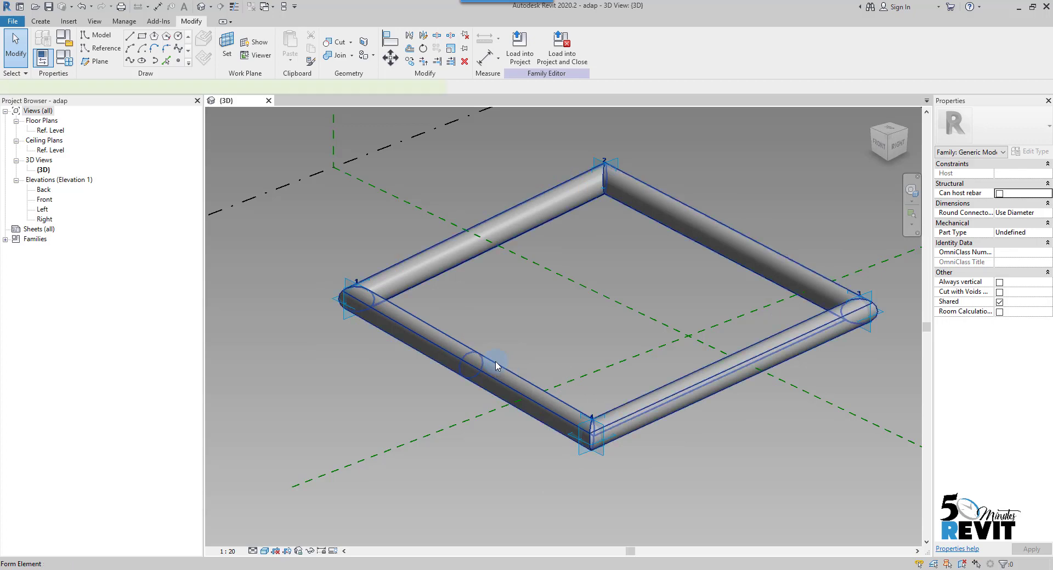
click(496, 365)
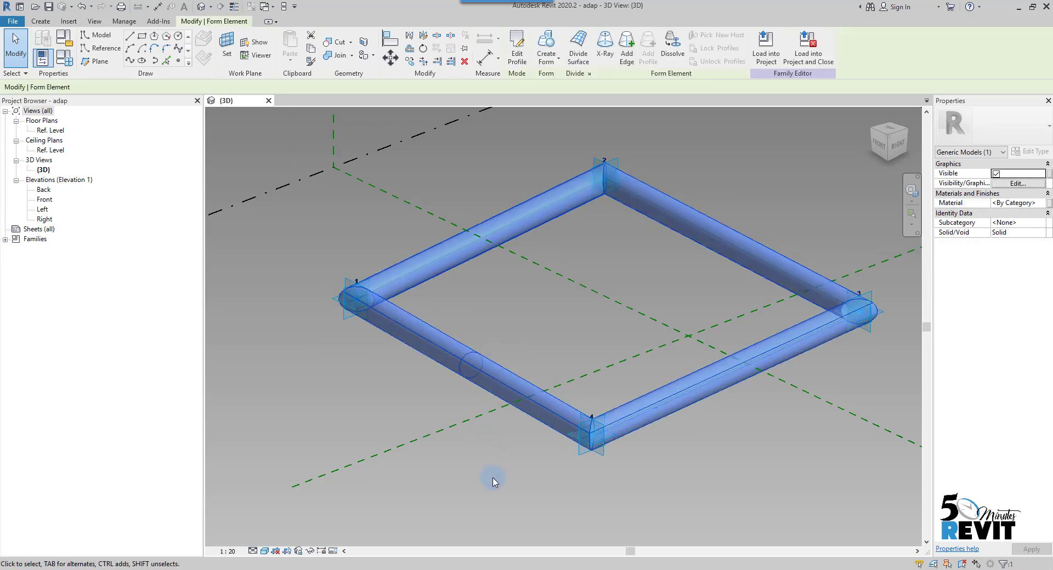
click(310, 551)
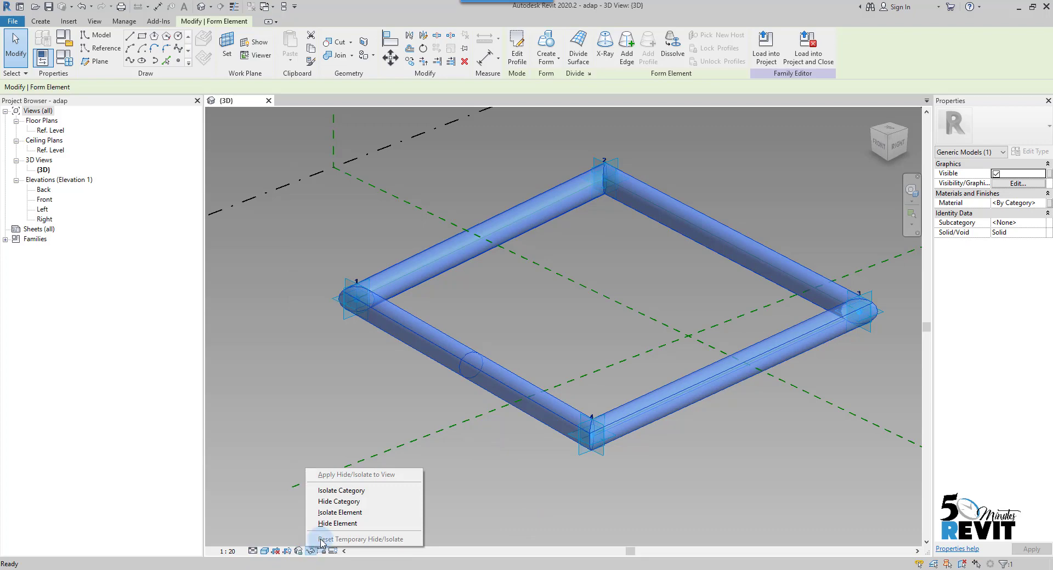
click(329, 526)
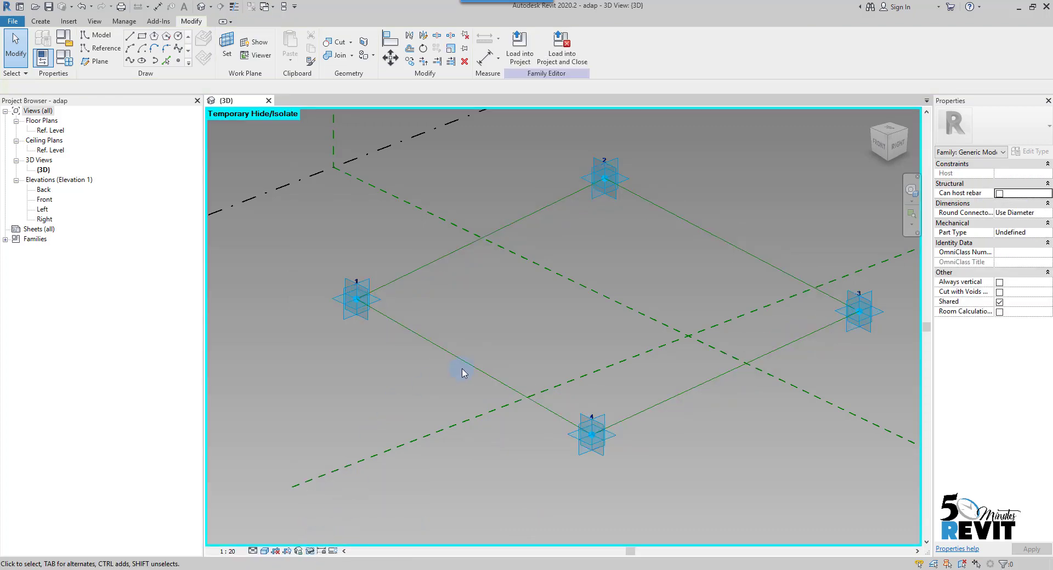
Create a flat plane surface from the four reference lines, then unhide the pipe frame
key(Tab)
middle_drag(436, 405, 412, 444)
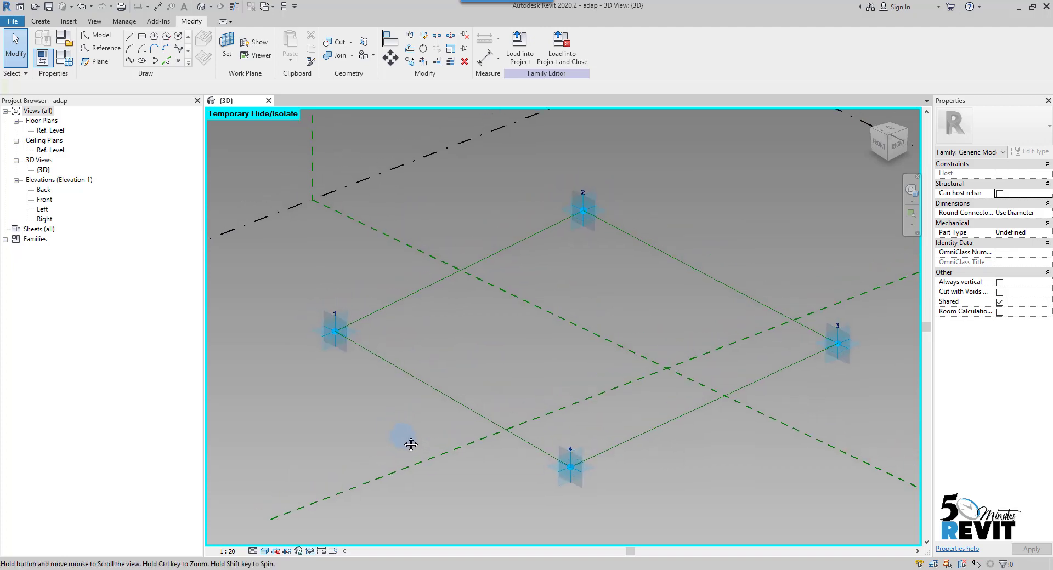
click(437, 402)
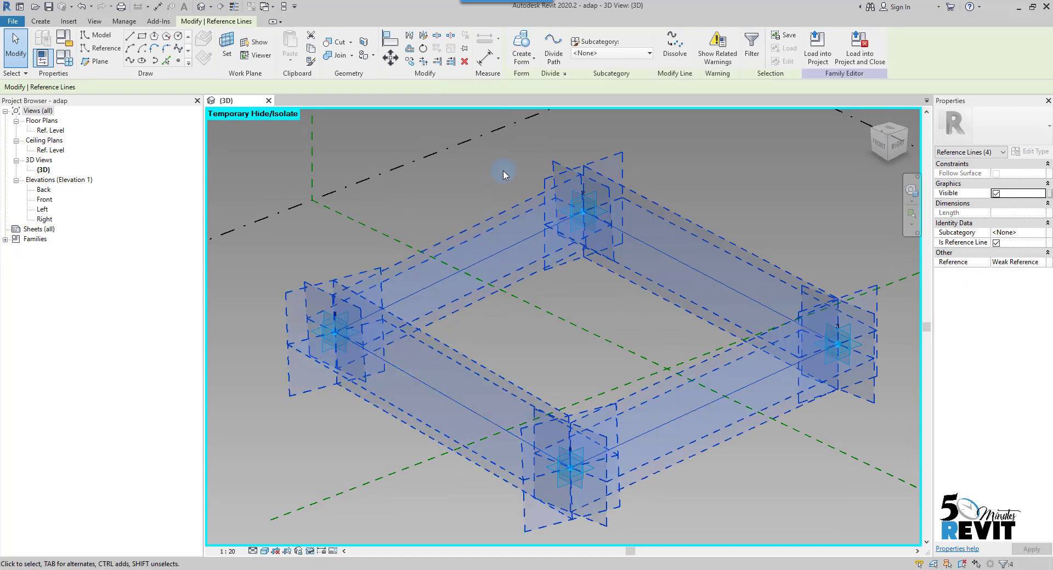
click(531, 64)
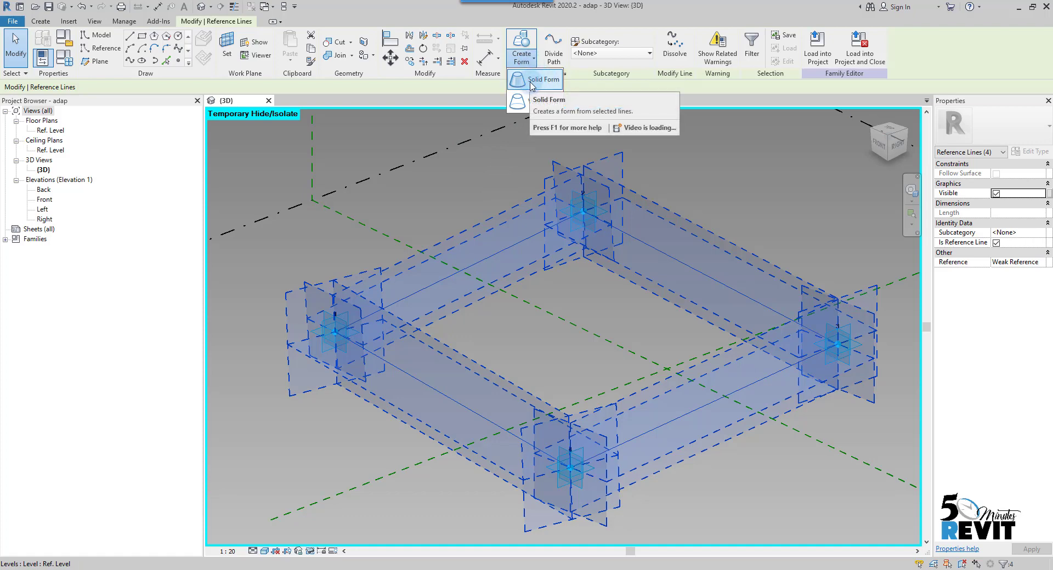
click(523, 82)
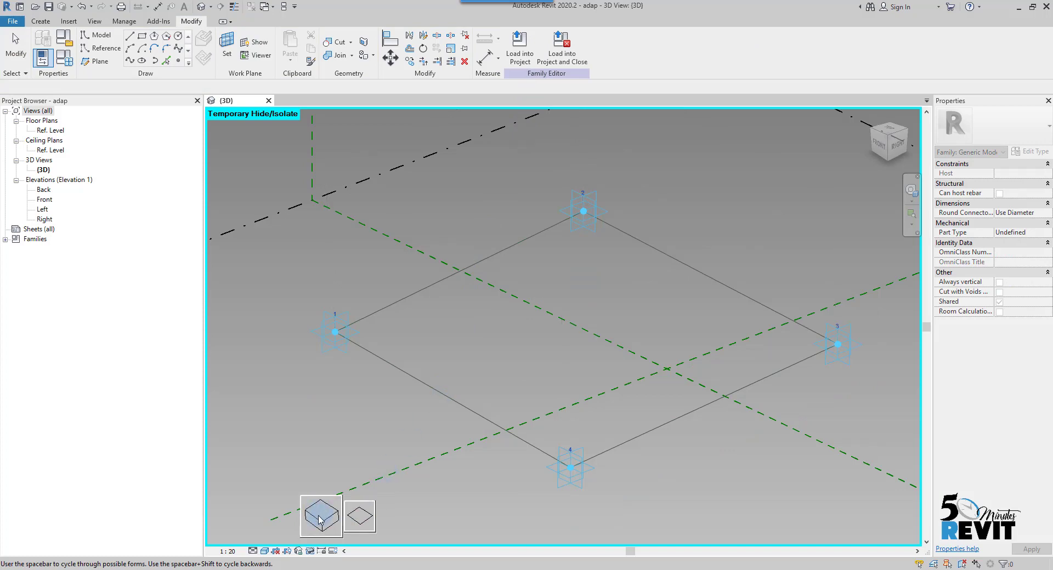
click(357, 520)
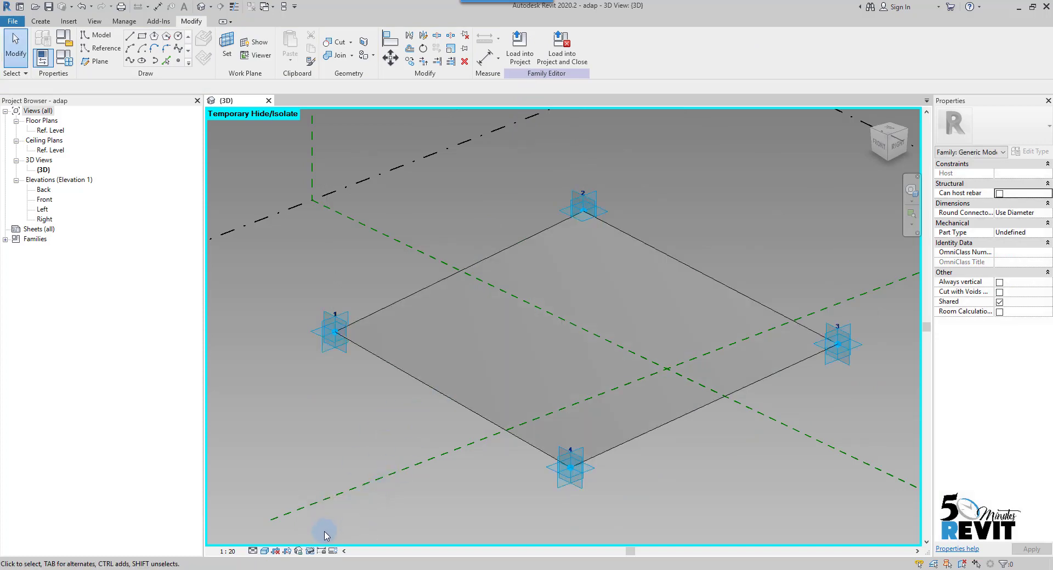
click(311, 552)
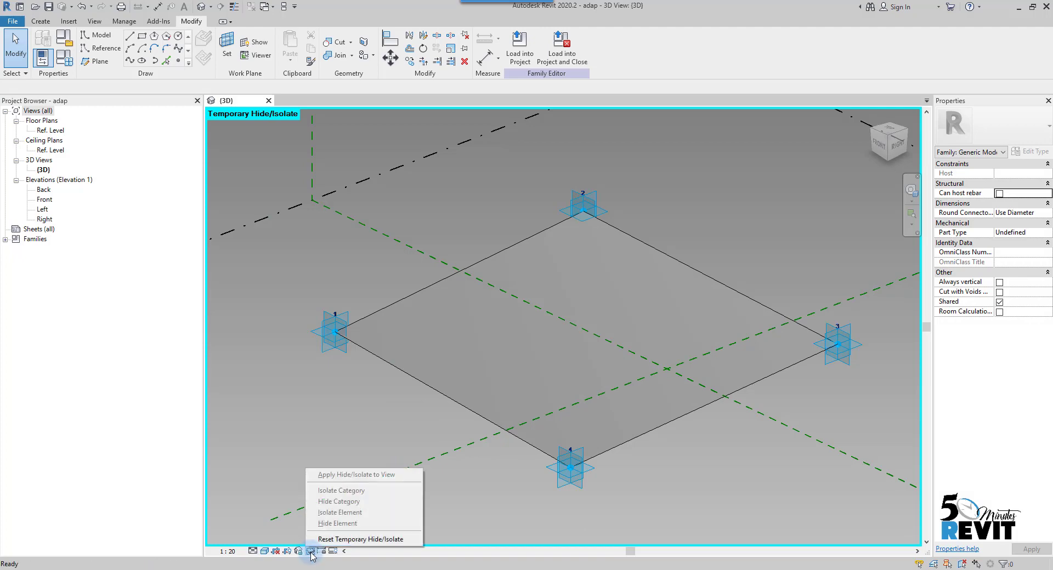
click(338, 539)
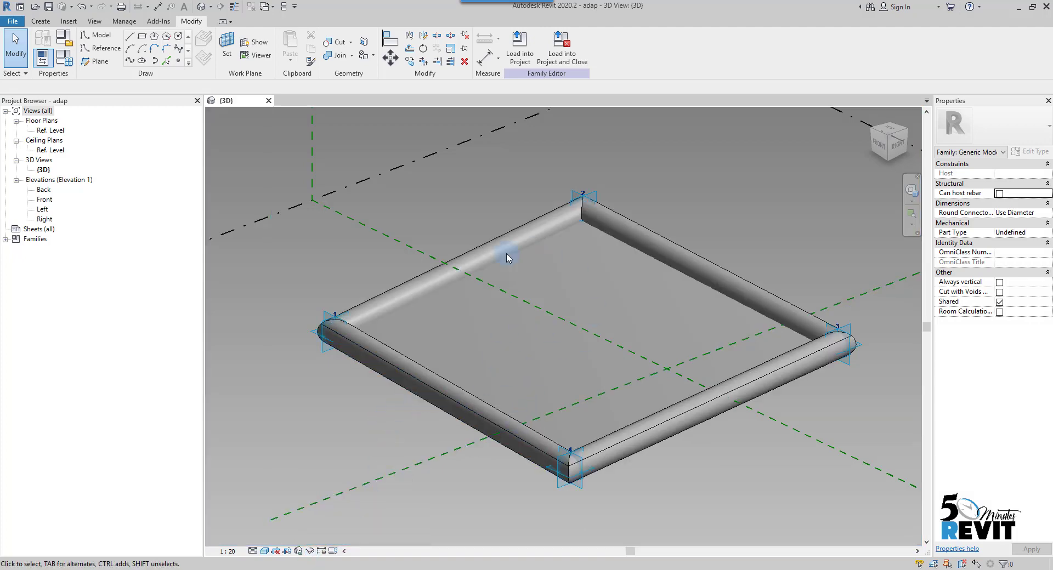
Select the pipe frame form and start a new family parameter for its material
shift+middle_drag(538, 403, 453, 429)
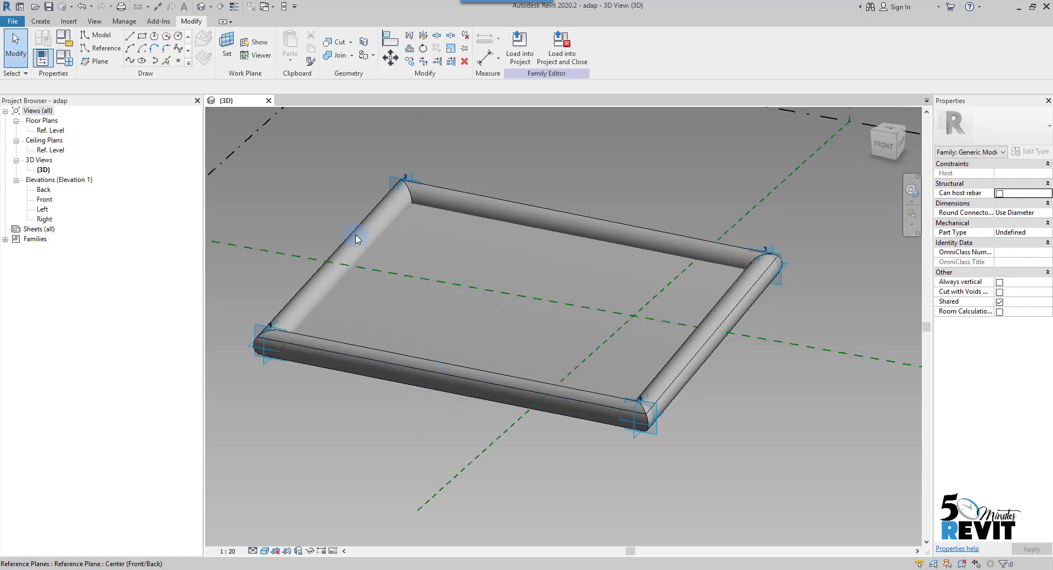
shift+middle_drag(406, 434, 482, 483)
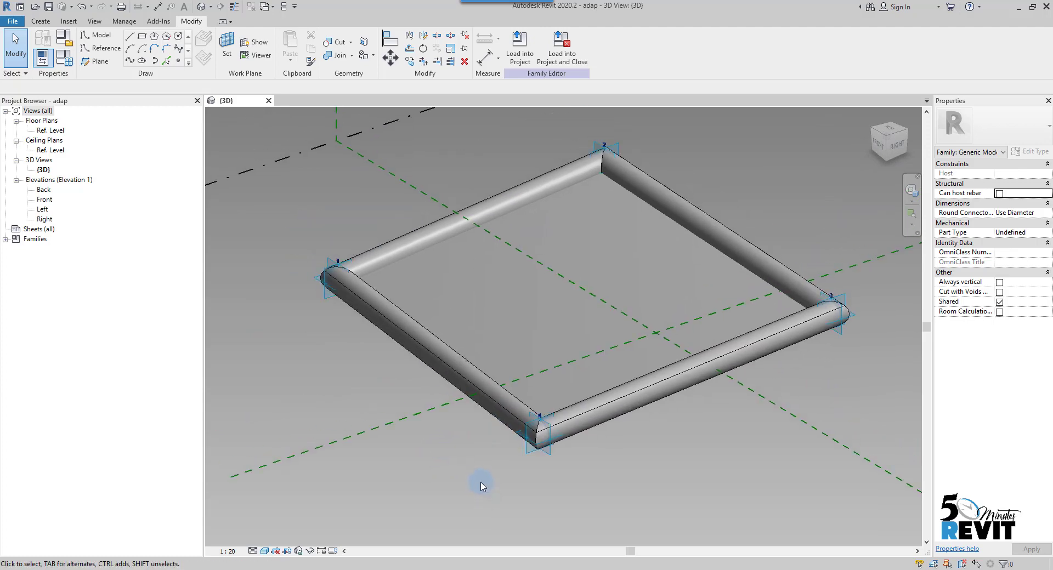
click(440, 376)
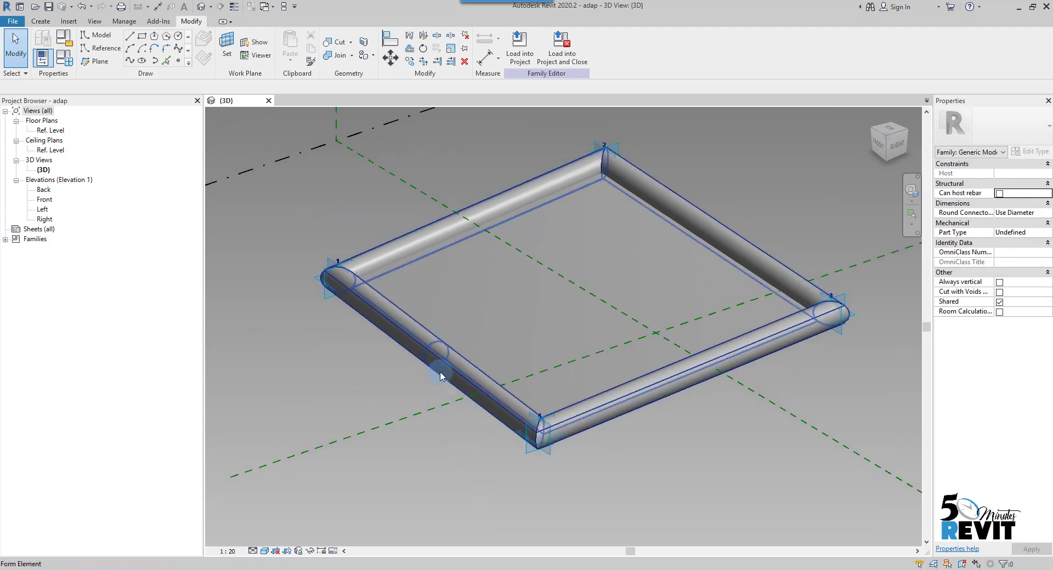
click(440, 376)
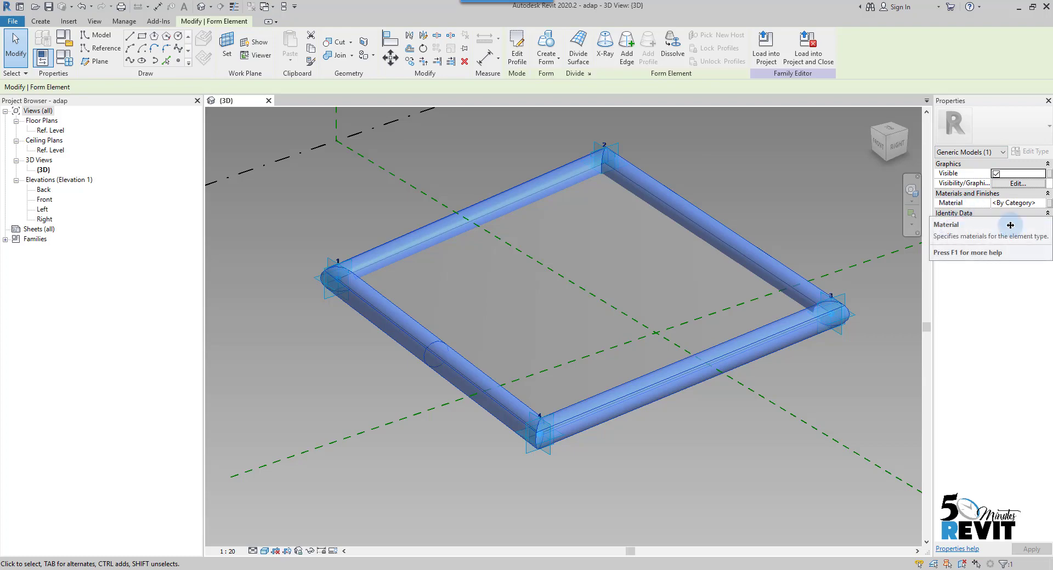
click(1049, 204)
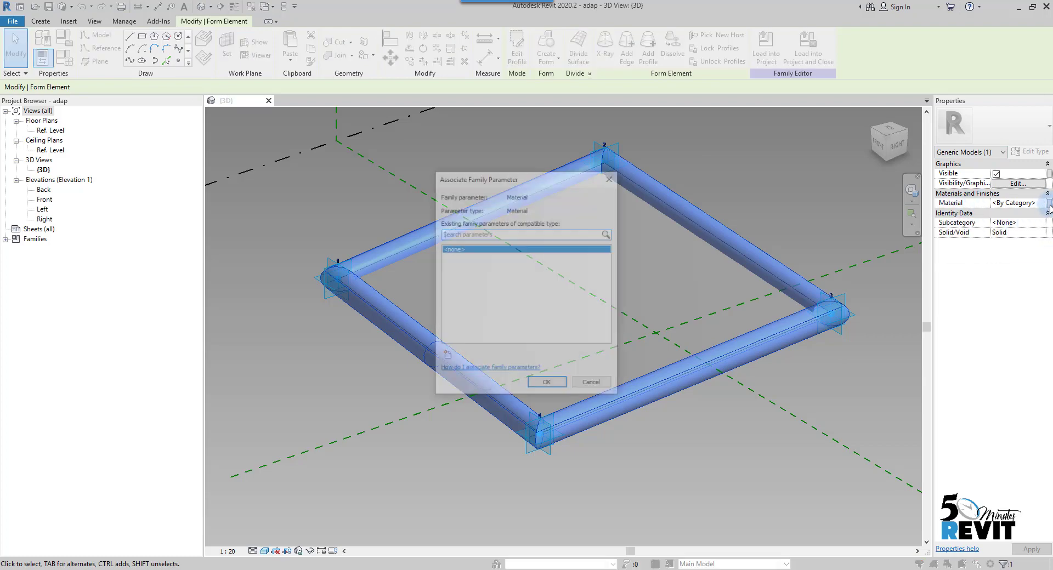
click(446, 357)
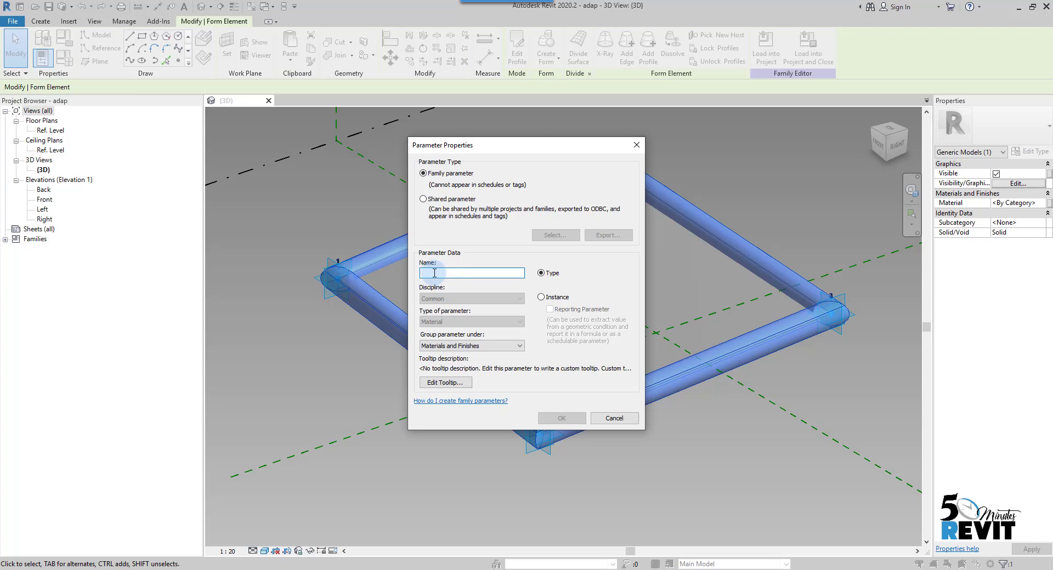
Name it Frame Material as a type parameter and link the frame's material to it
text(fRA)
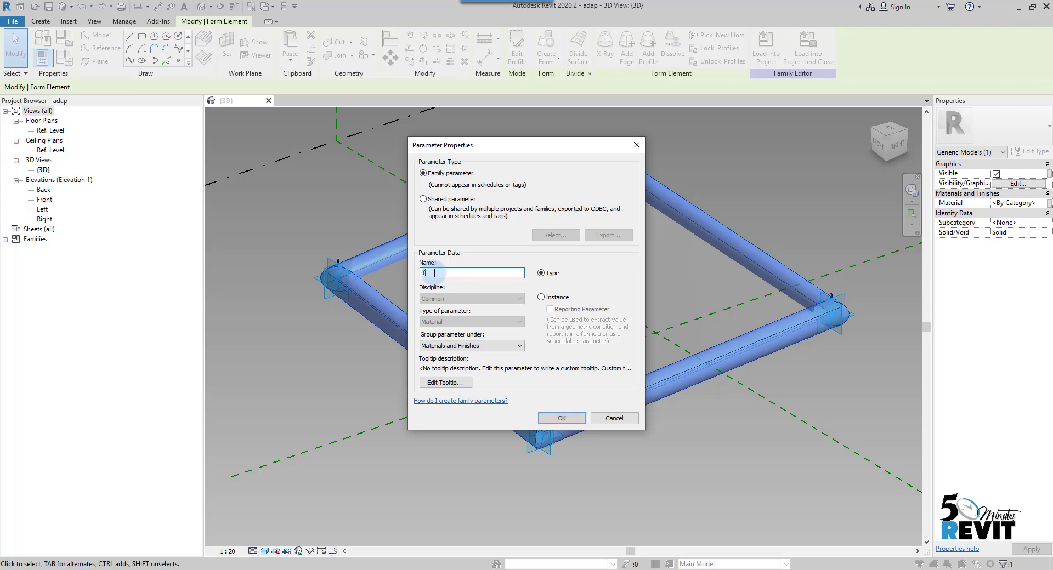
key(BackSpace)
text(Frame Material)
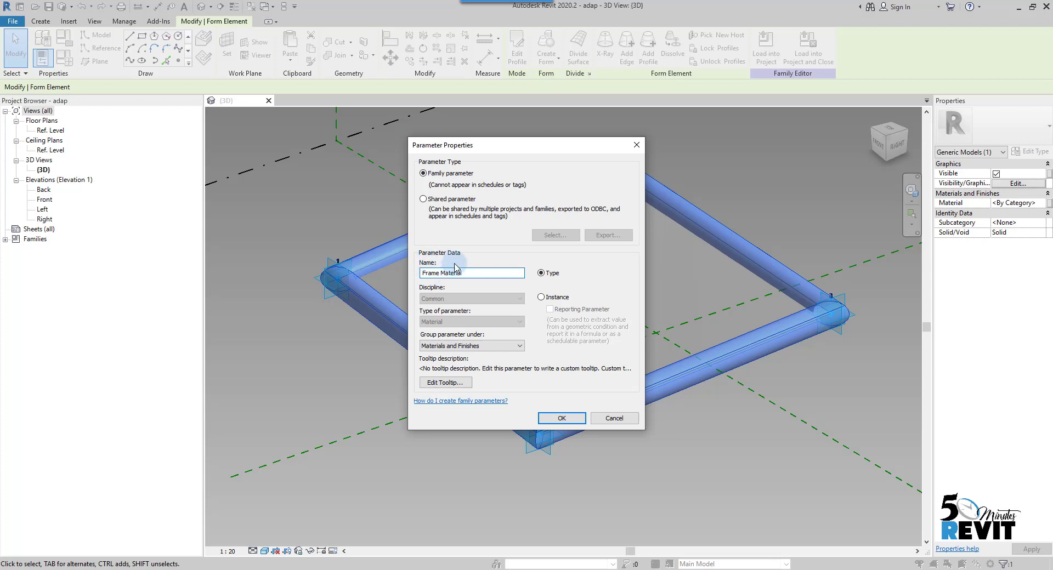
click(543, 274)
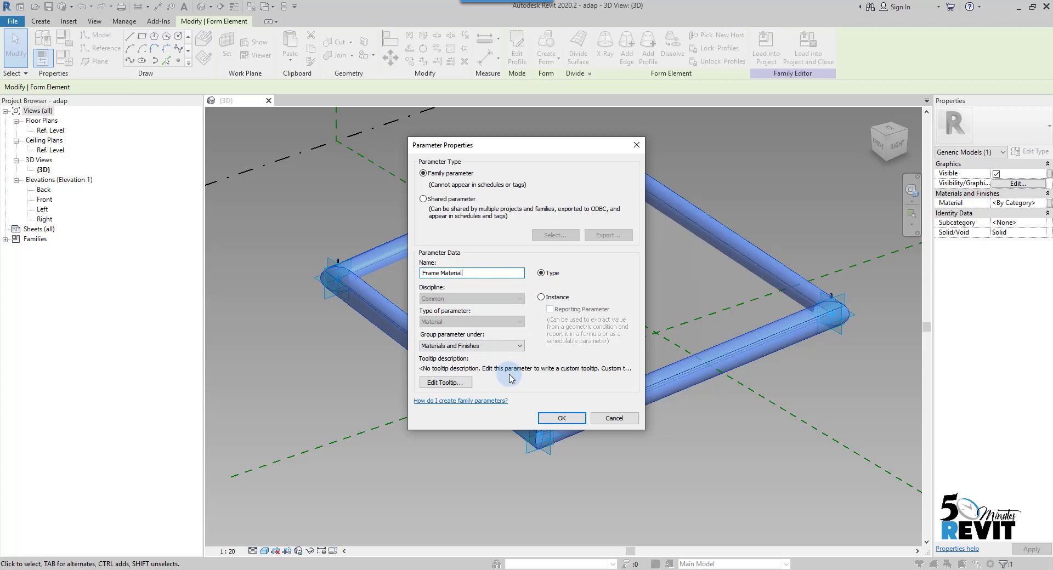
click(554, 424)
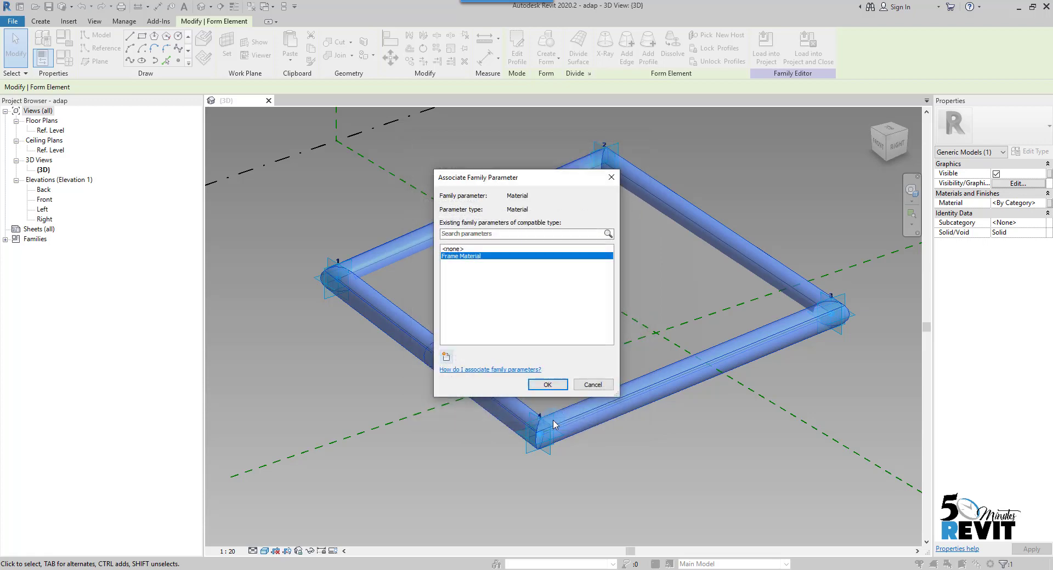
click(548, 384)
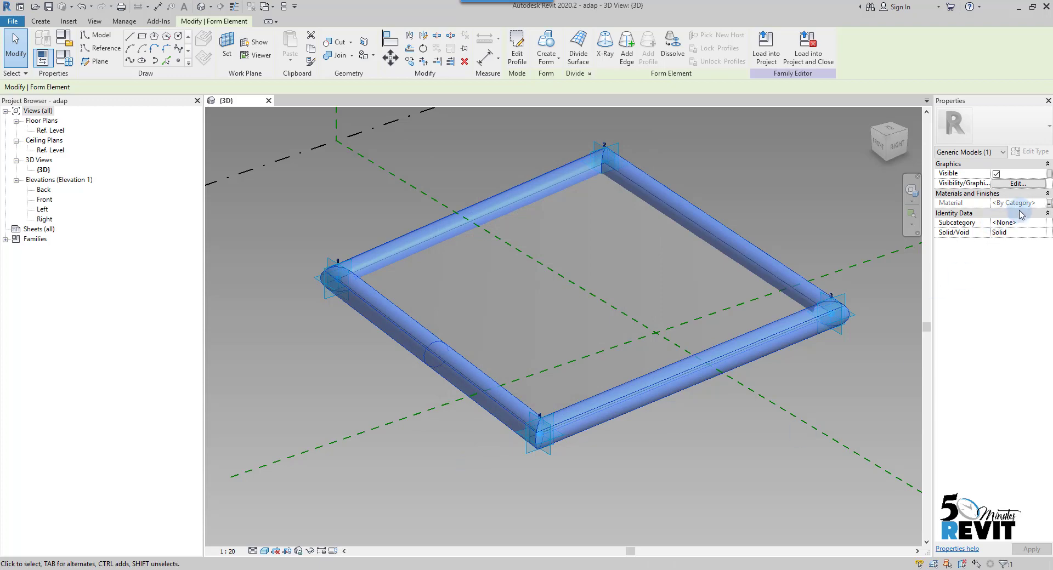
Check that Frame Material appears in Family Types, set to By Category
click(490, 459)
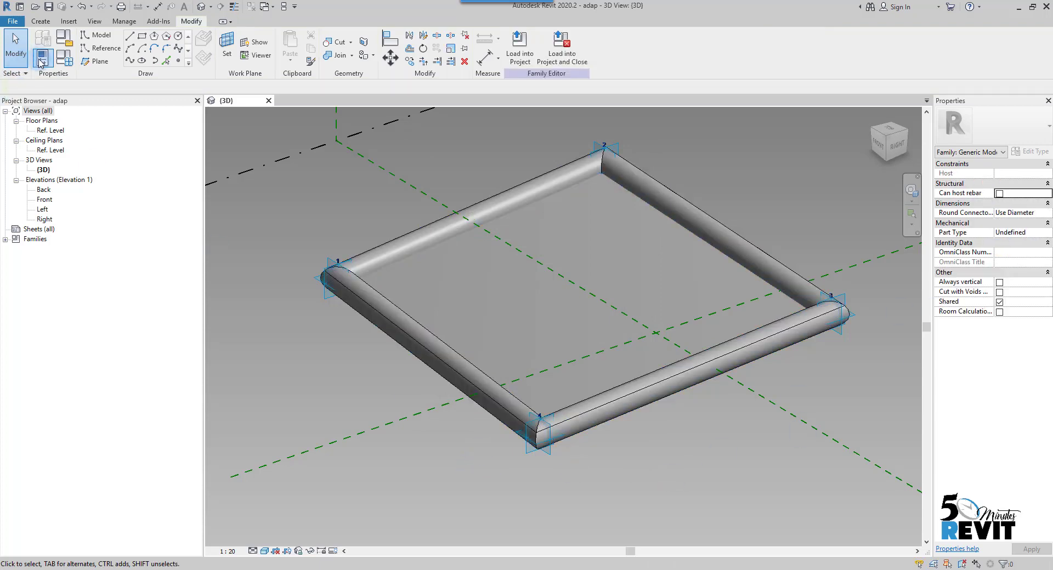
click(64, 58)
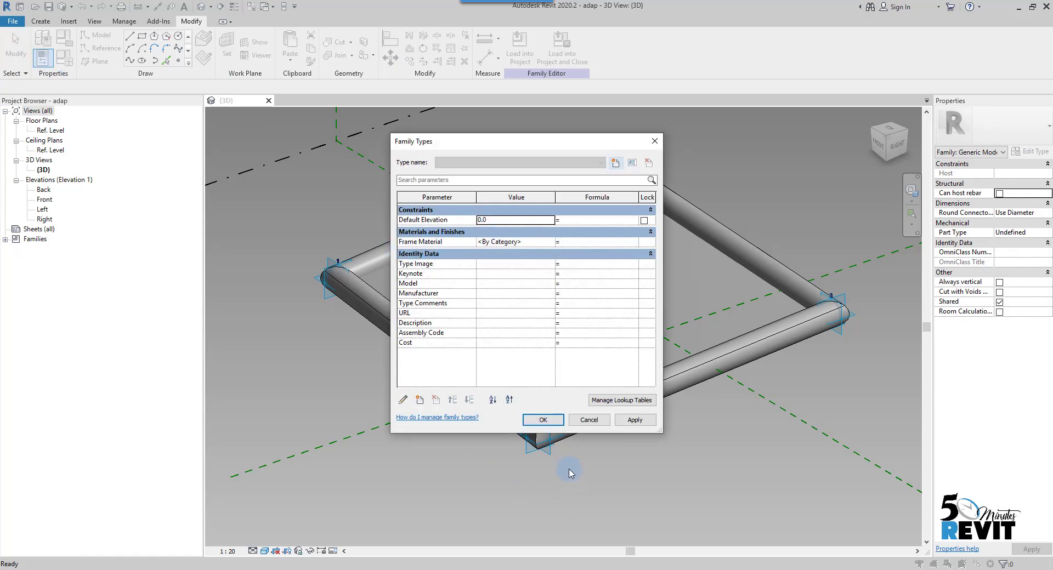
click(543, 420)
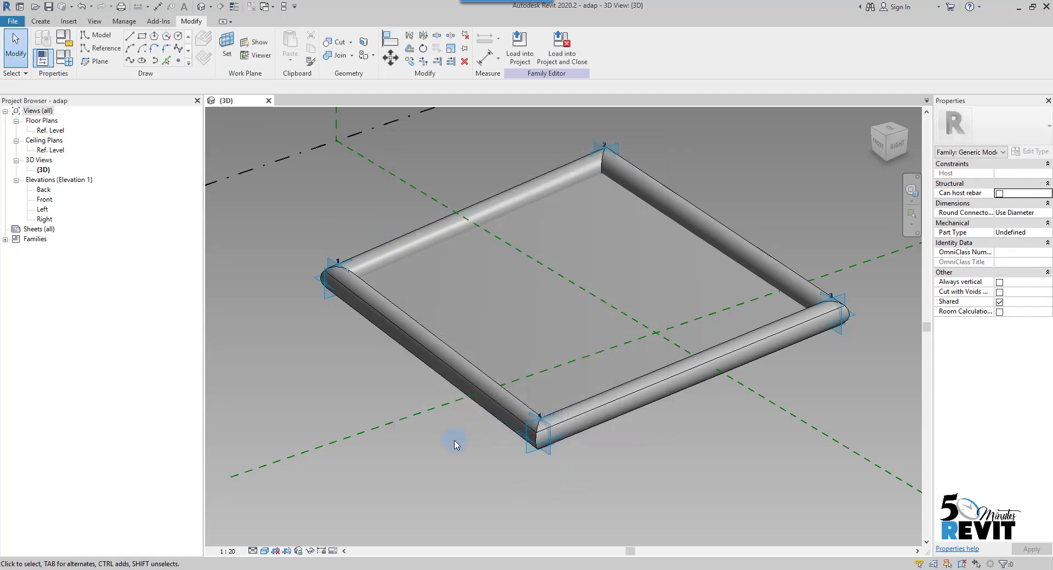
Temporarily hide the tube frame form
key(Tab)
click(465, 387)
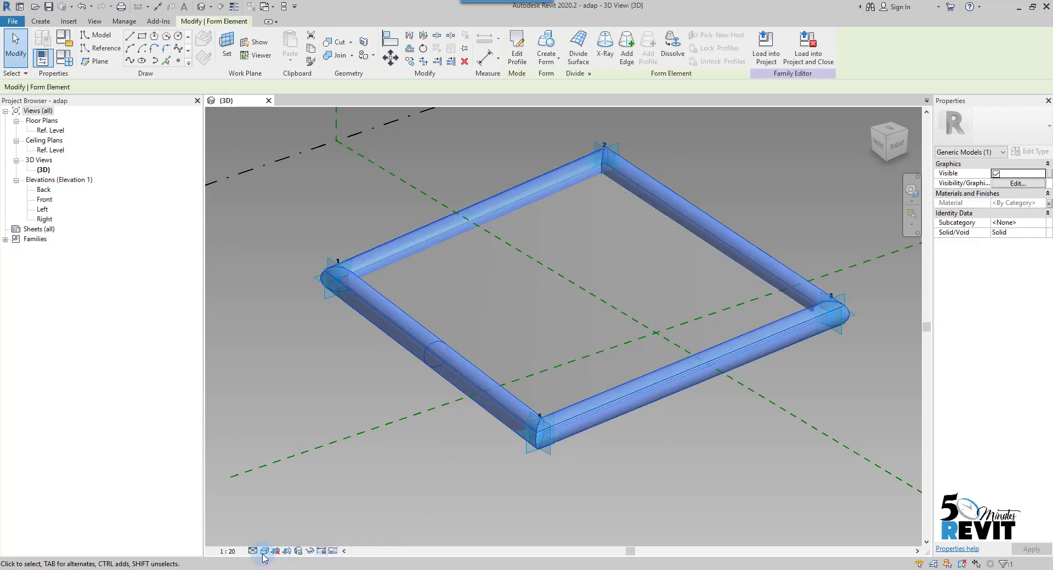
click(310, 552)
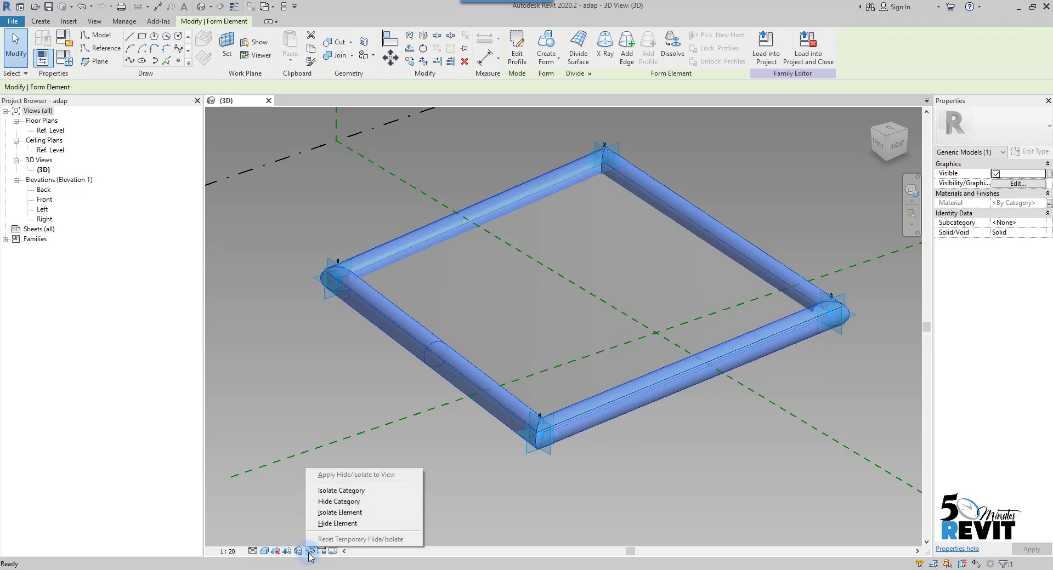
click(335, 523)
Select the flat surface inside the frame
key(Tab)
click(458, 380)
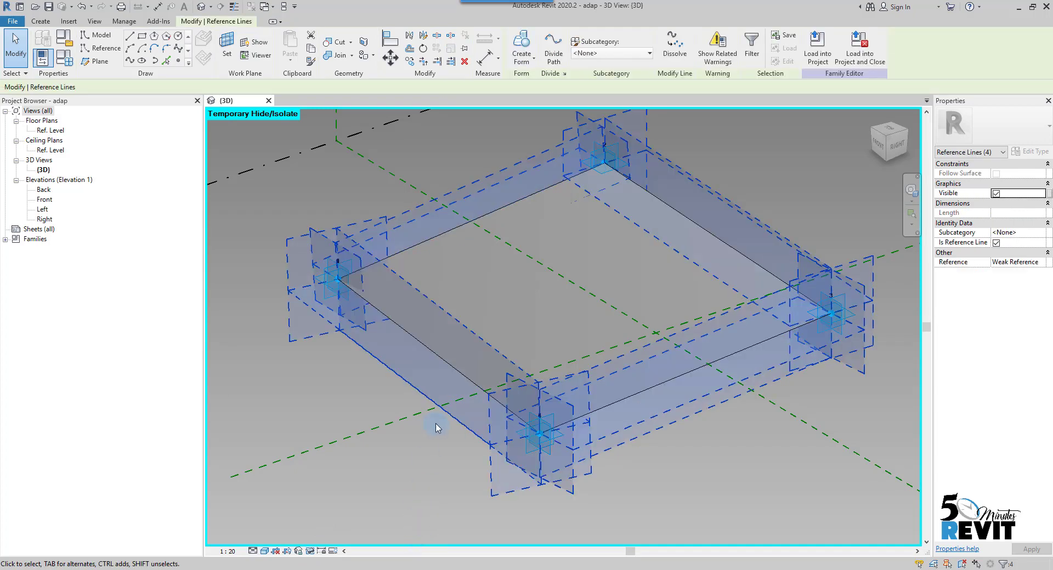
click(428, 420)
key(Tab)
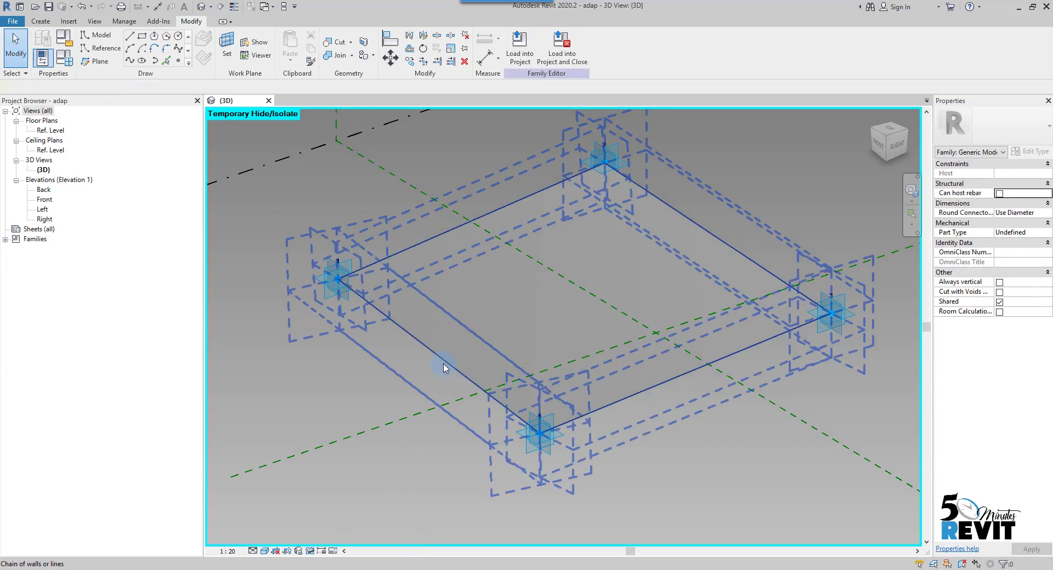
key(Tab)
click(444, 367)
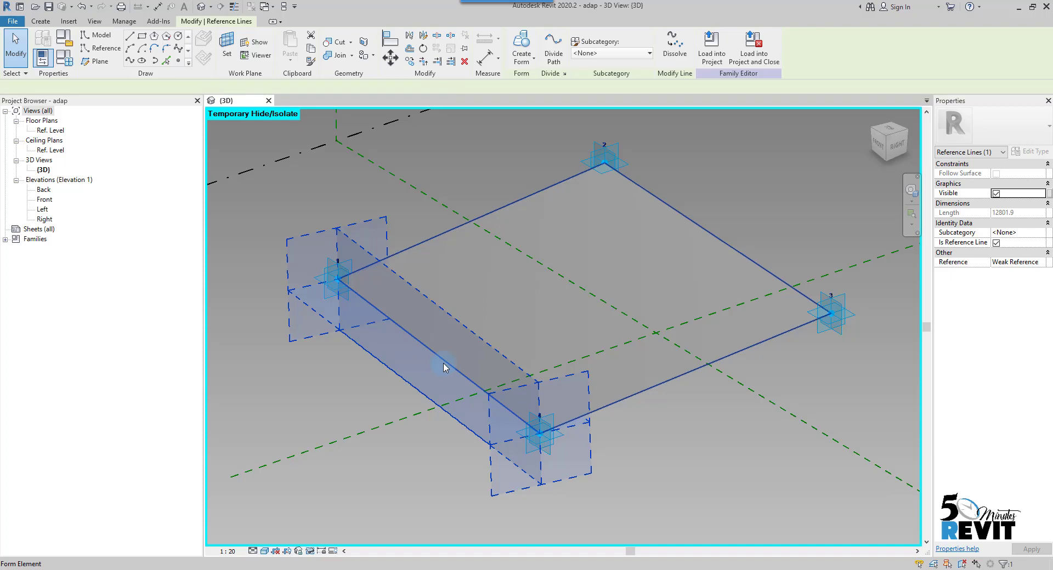
click(444, 367)
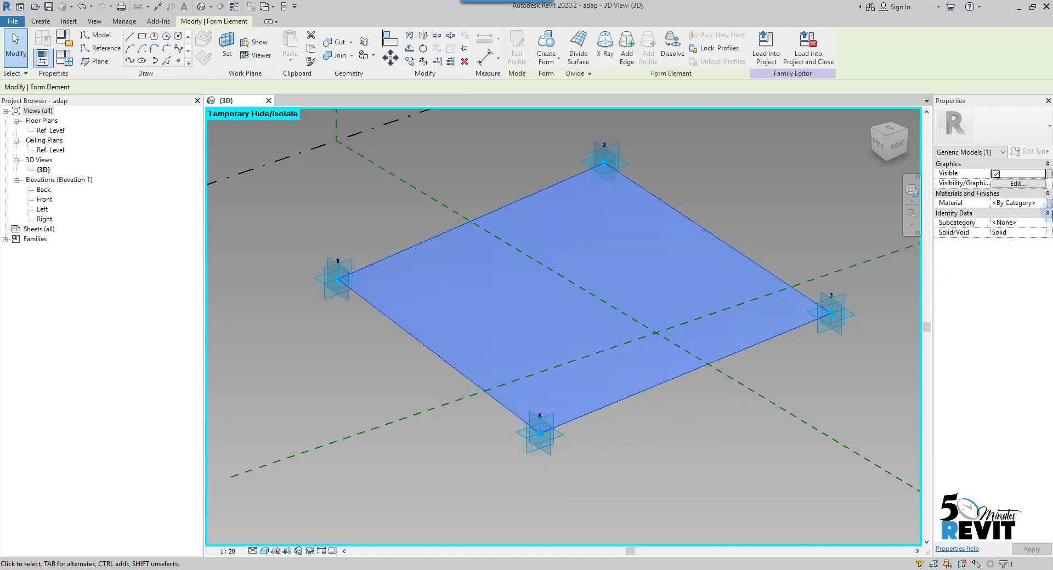
Link the surface material to a new Glass Material type parameter and restore the frame
click(1048, 203)
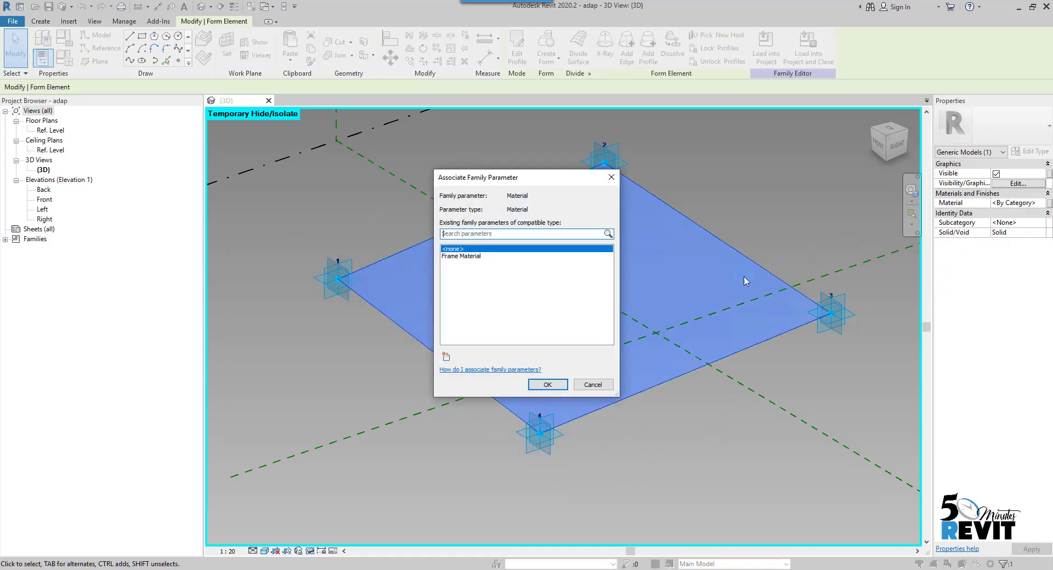
click(446, 356)
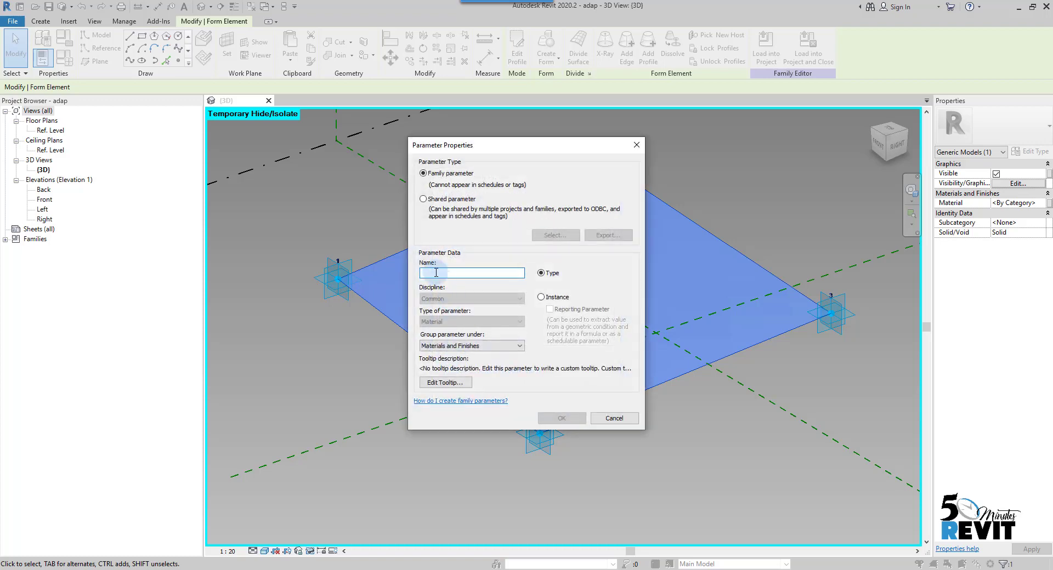
text(Glass Material)
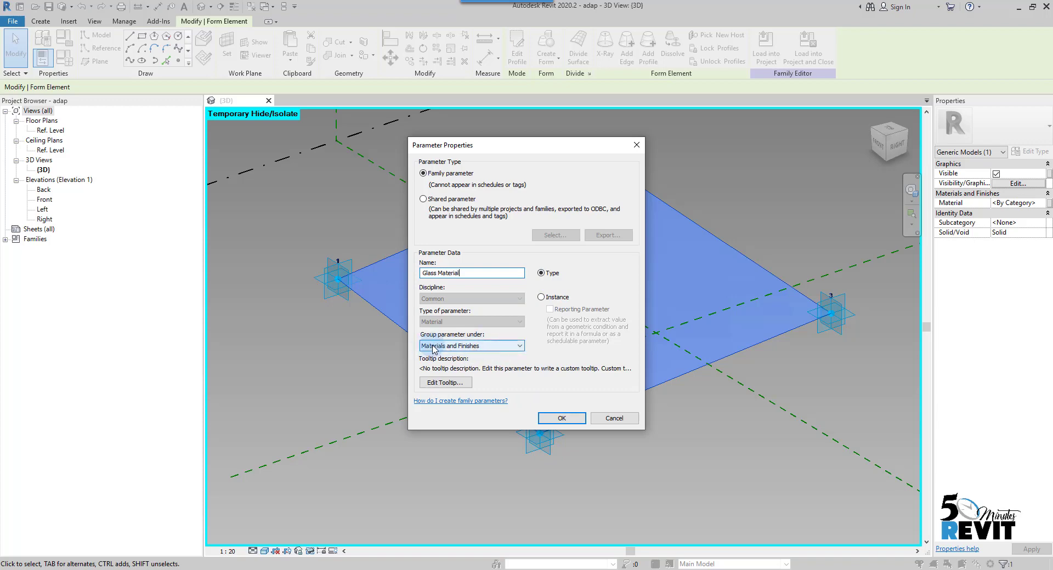
click(562, 418)
click(546, 381)
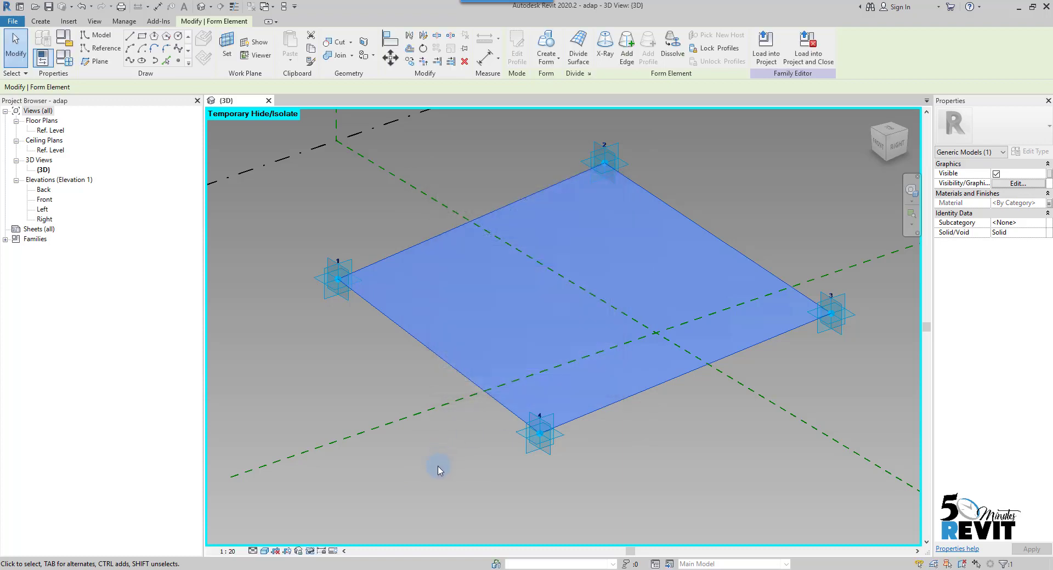
click(310, 552)
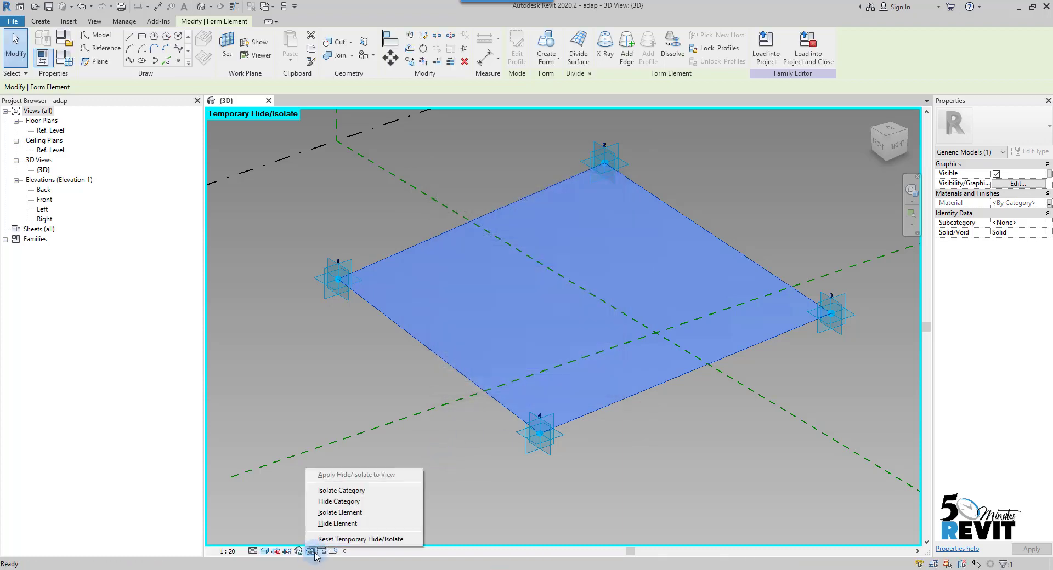
click(344, 539)
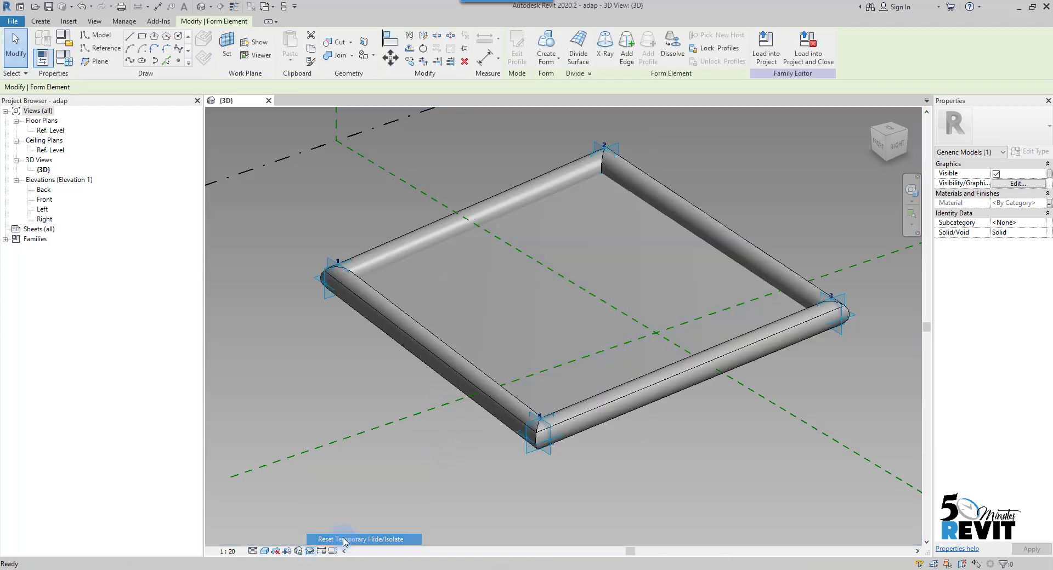
Deselect the surface and orbit to face the tube frame's front
click(428, 444)
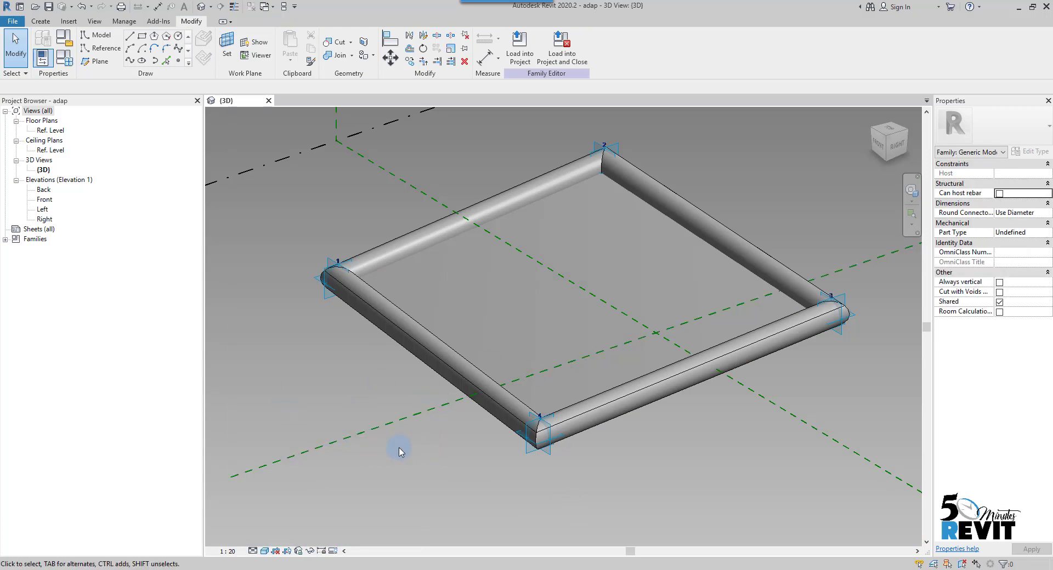
shift+middle_drag(421, 453, 614, 433)
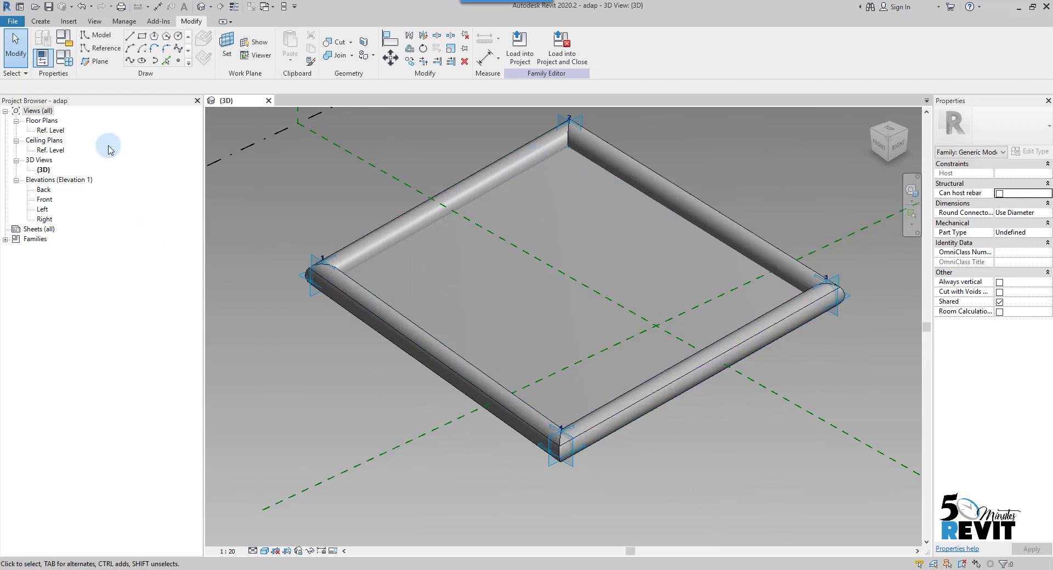
scroll(294, 244, down, 2)
shift+middle_drag(357, 346, 423, 341)
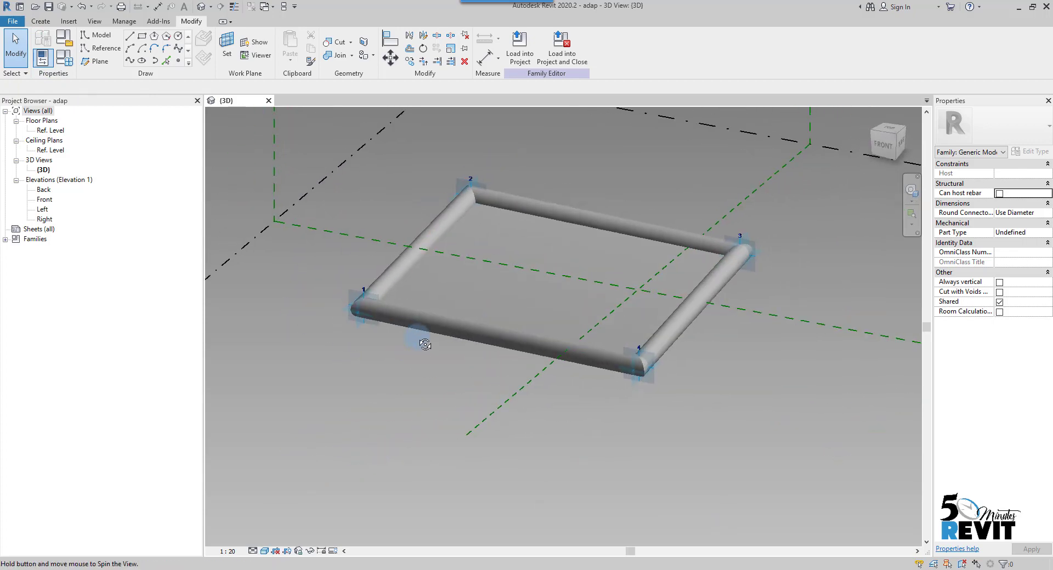
Start a new conceptual mass family from the Metric Mass.rft template
click(14, 23)
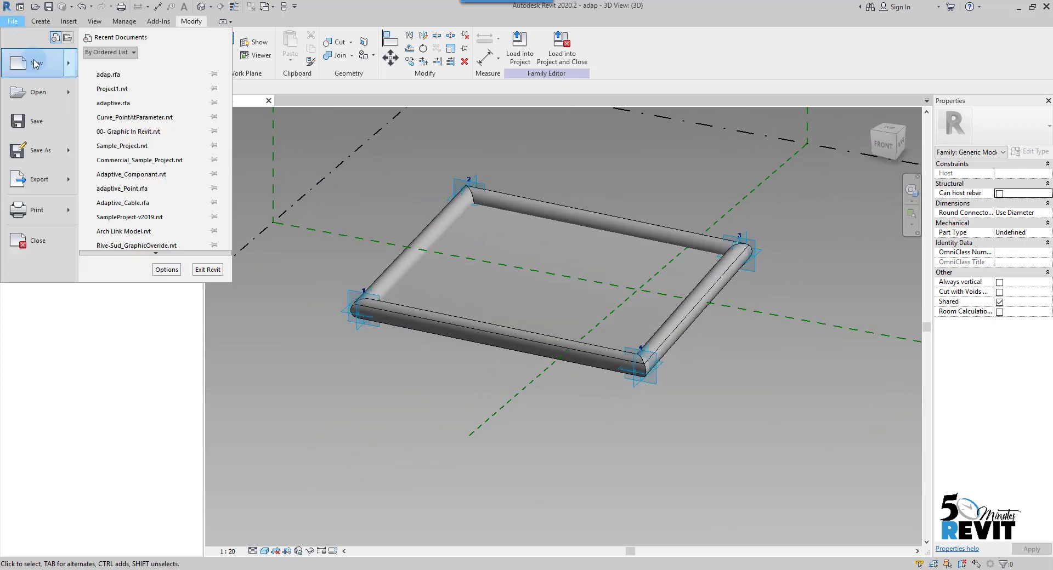
mouse_move(36, 64)
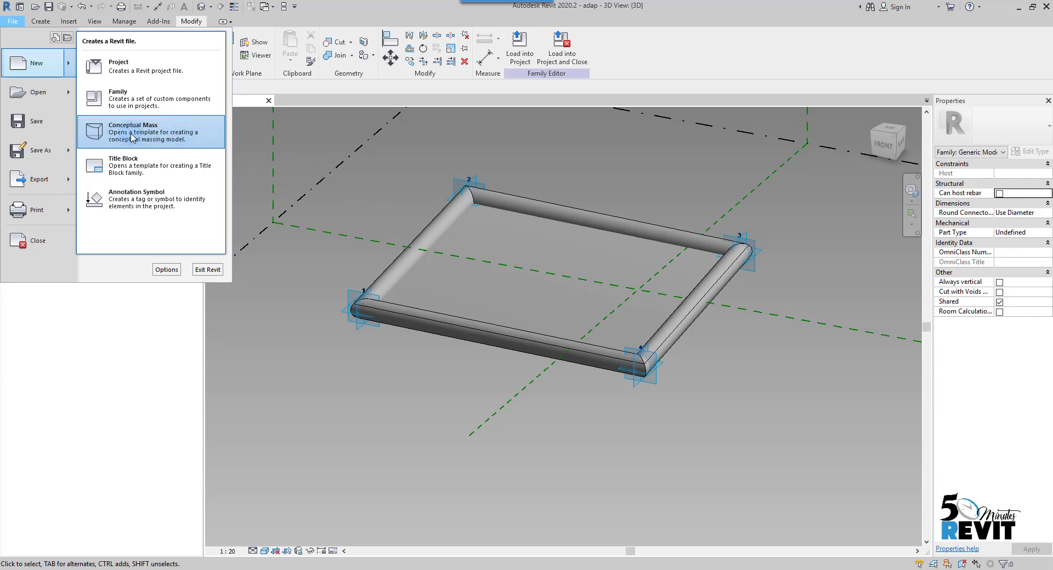
click(386, 170)
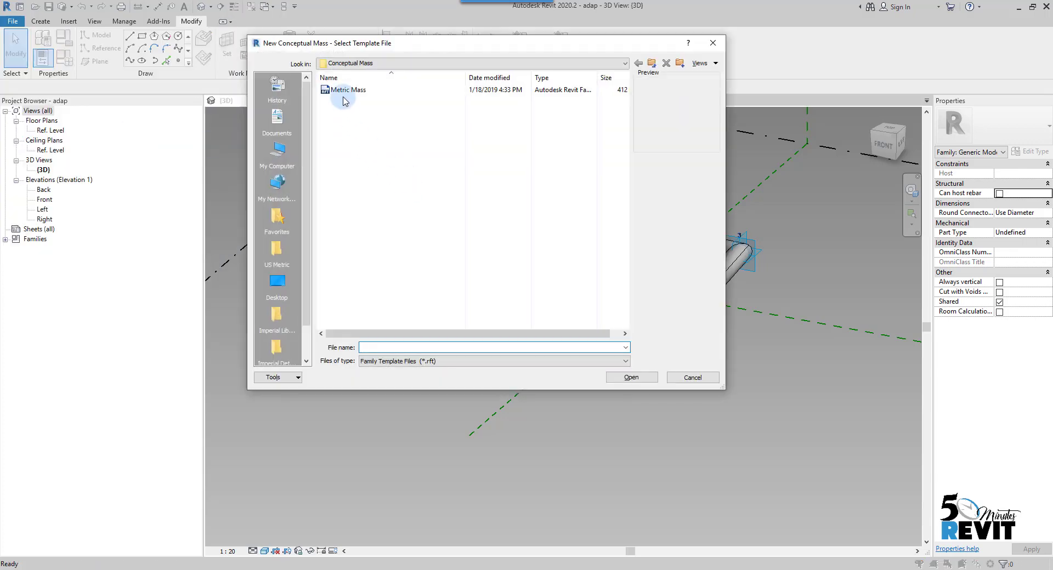
click(341, 91)
click(630, 378)
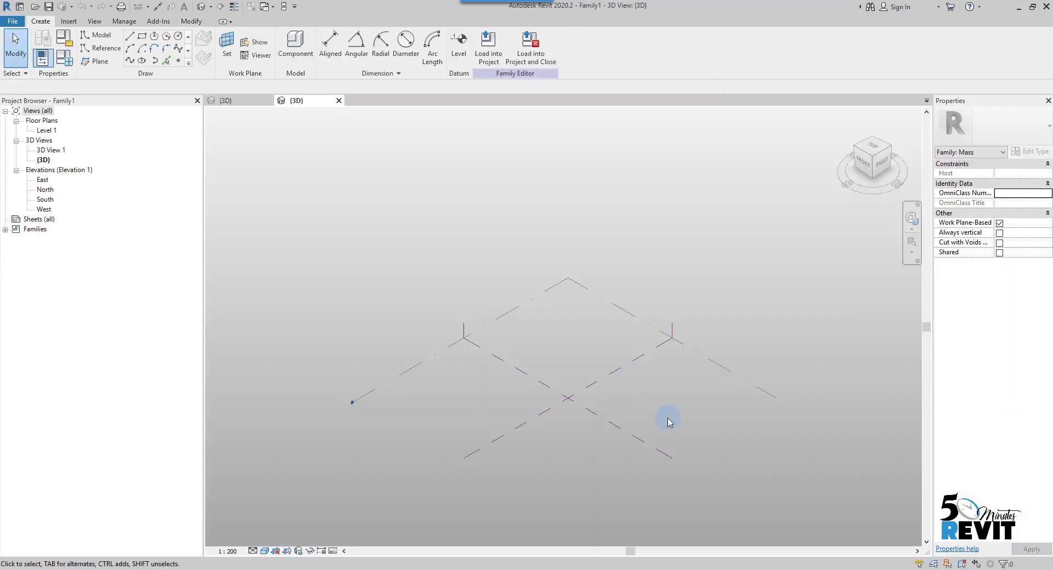
middle_drag(668, 422, 559, 347)
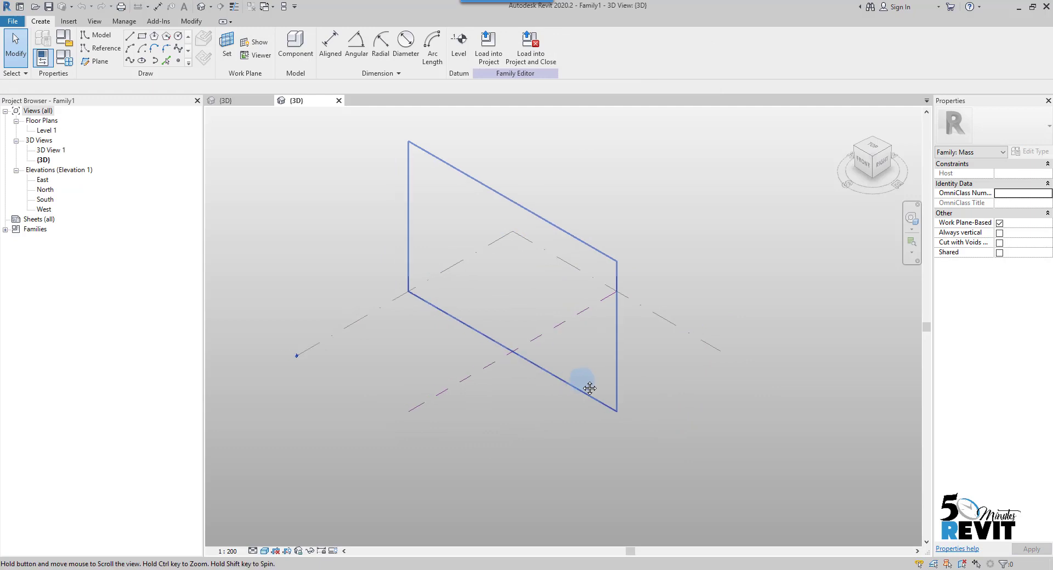
middle_drag(500, 430, 522, 445)
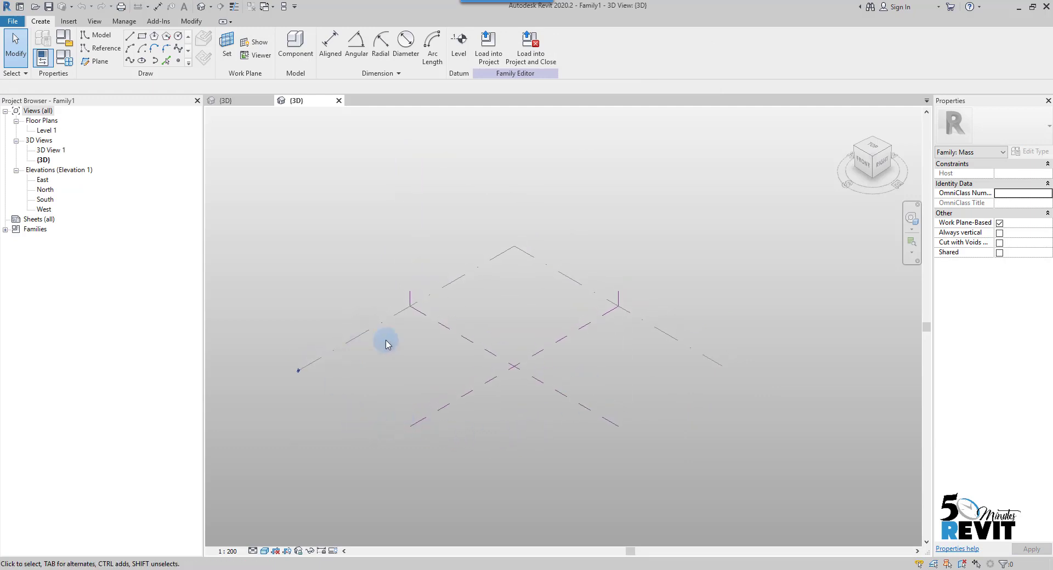
shift+middle_drag(598, 466, 571, 447)
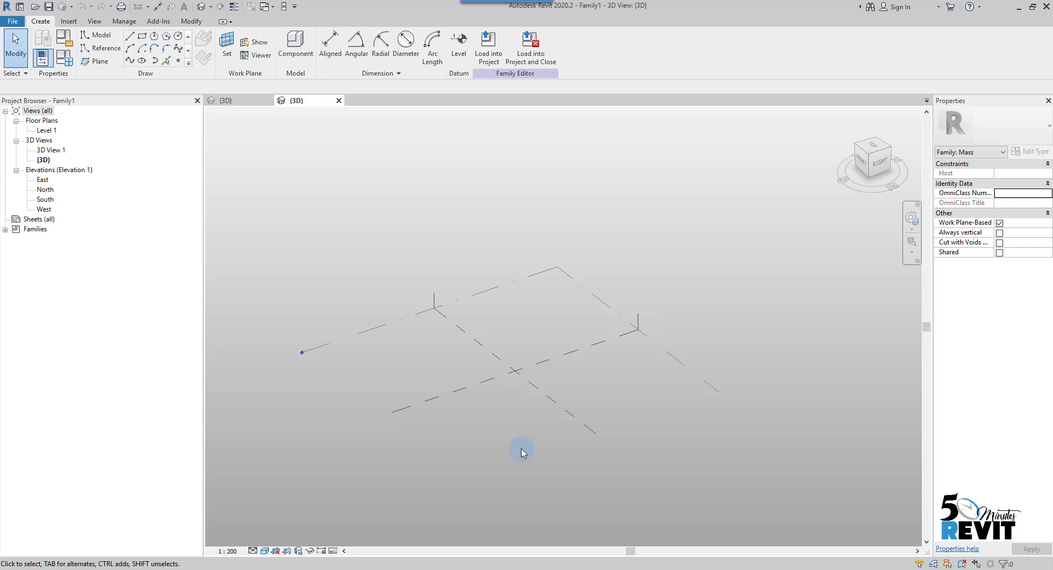
middle_drag(534, 453, 543, 443)
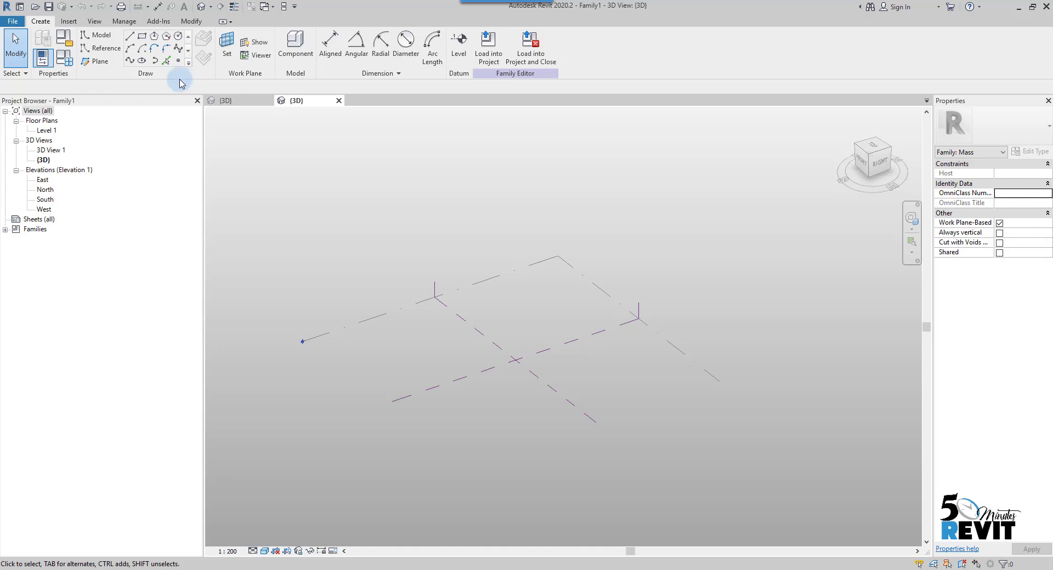
Draw a stray reference plane in the default view, then undo it
click(101, 69)
click(102, 81)
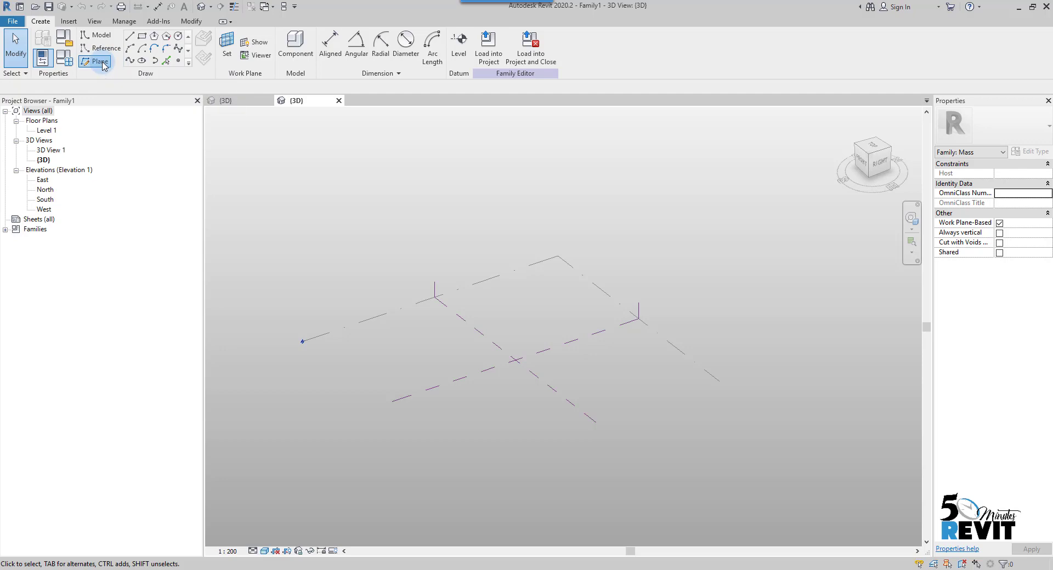
click(102, 65)
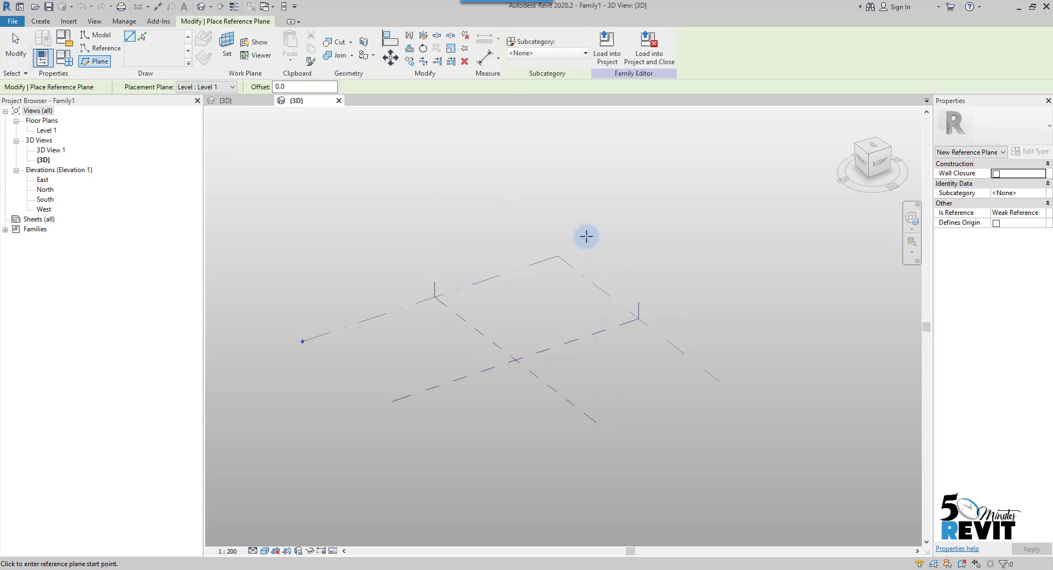
scroll(636, 269, up, 3)
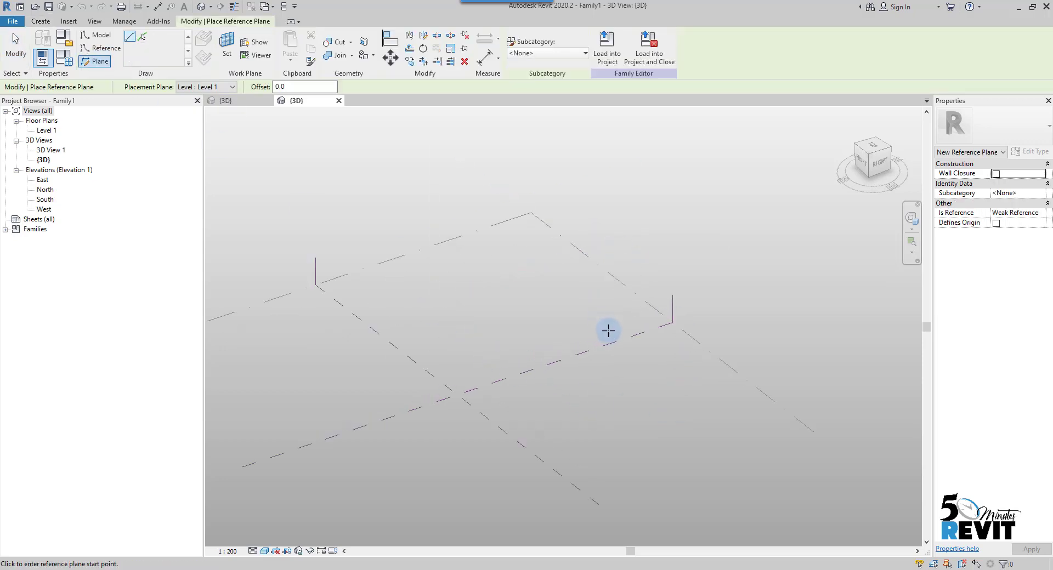
click(494, 219)
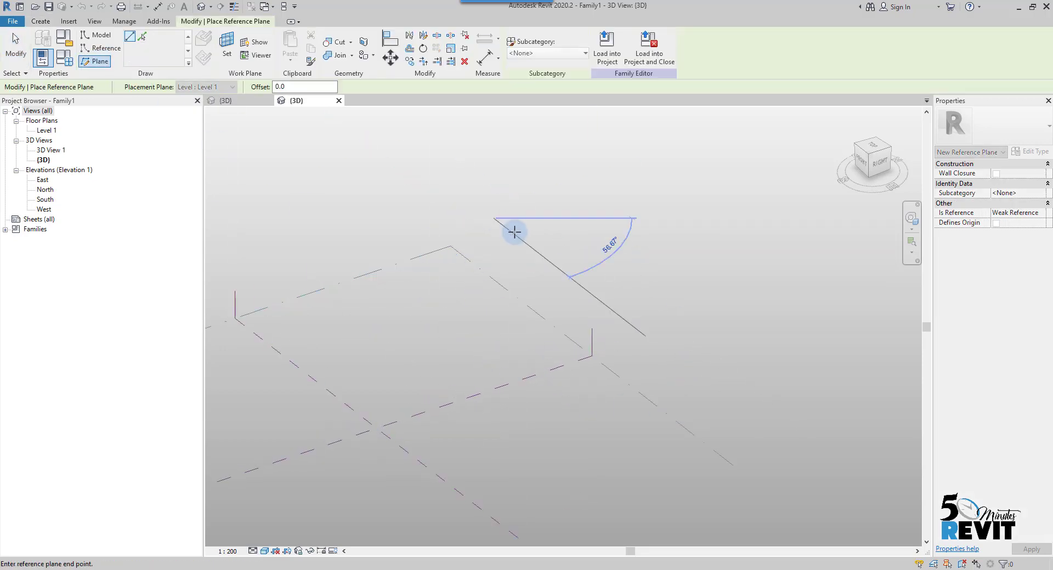
click(747, 431)
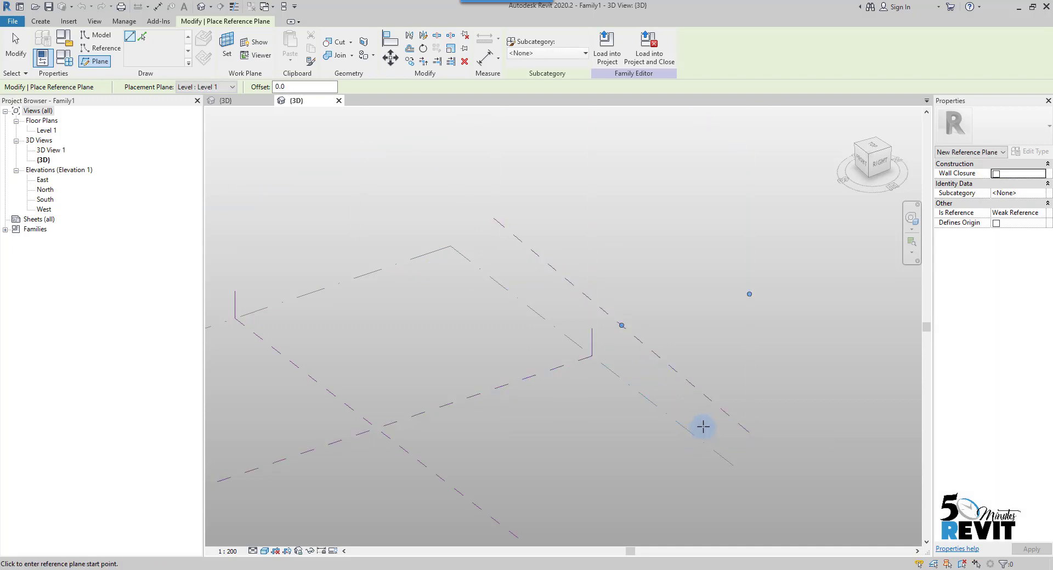
key(ctrl+z)
scroll(617, 413, down, 1)
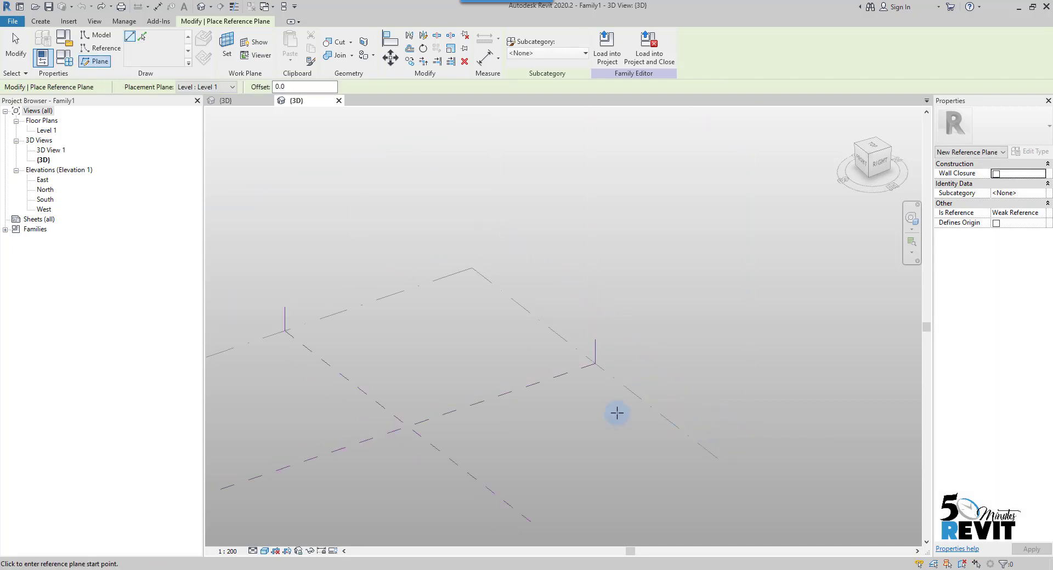
In the Level 1 plan, draw right and left vertical reference planes beside center
double_click(38, 132)
middle_drag(691, 372, 485, 320)
click(103, 66)
click(684, 181)
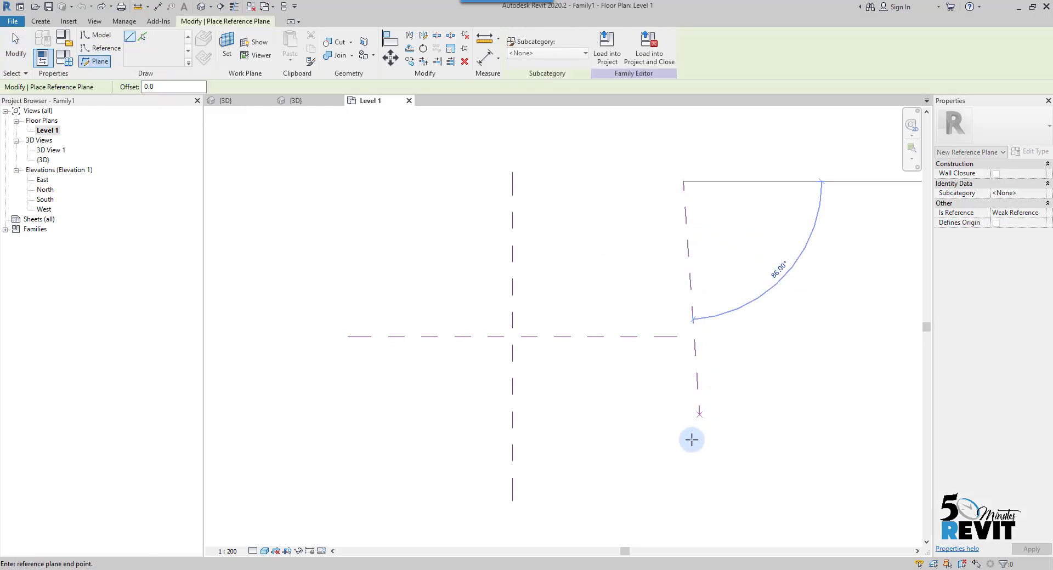
click(682, 500)
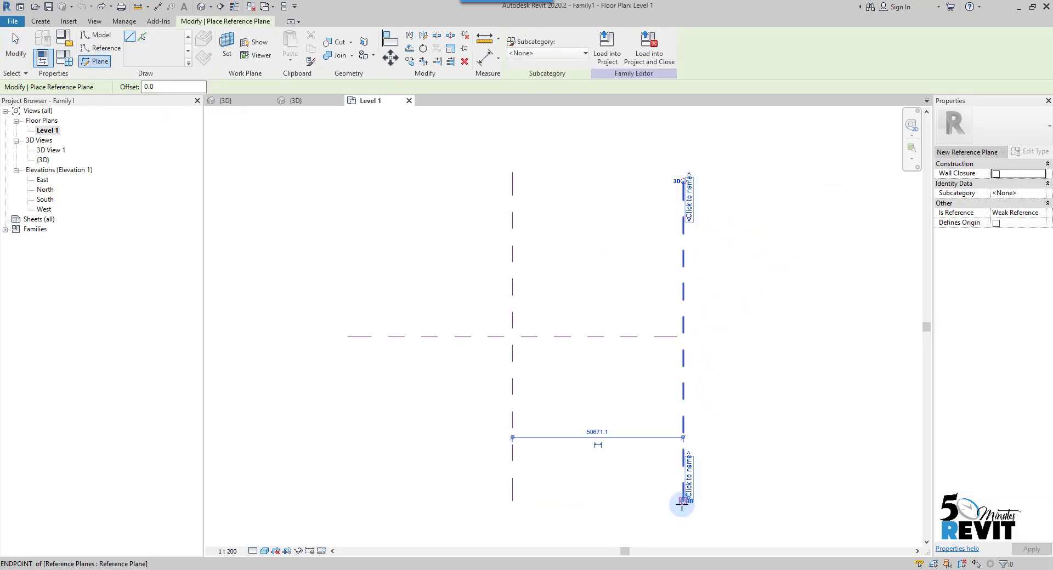
click(308, 174)
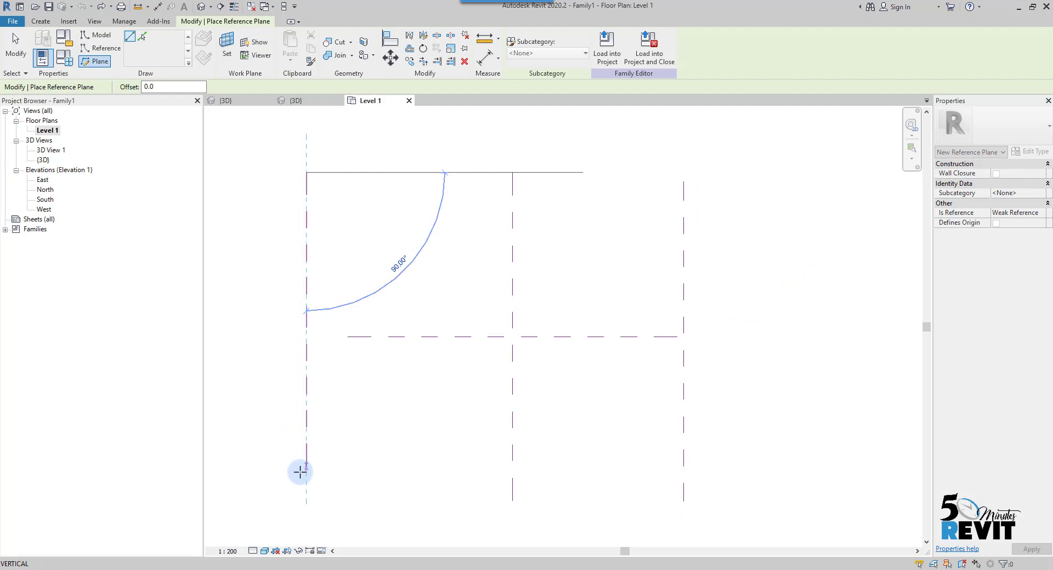
click(305, 499)
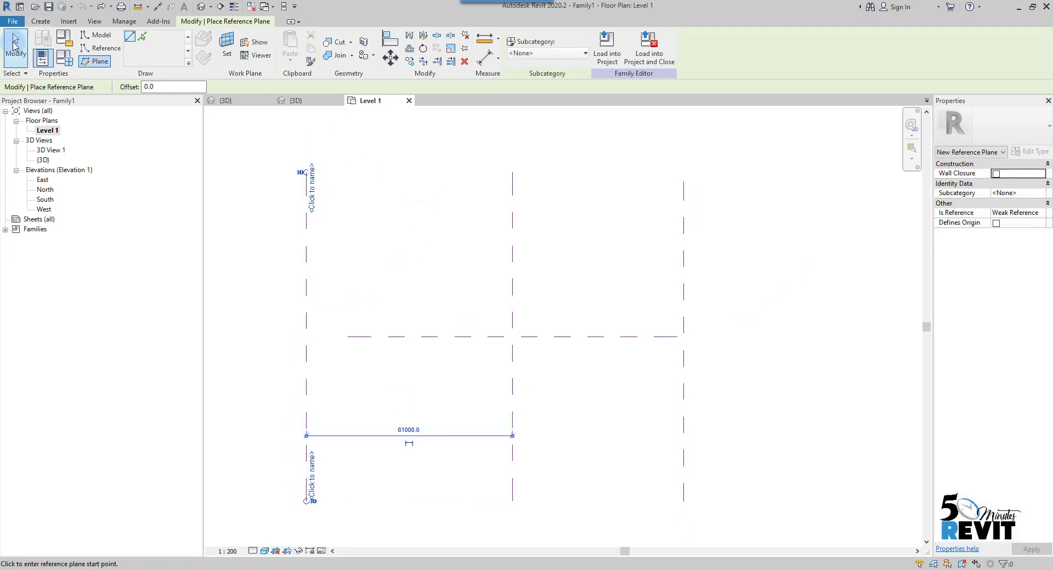
click(16, 48)
middle_drag(641, 305, 647, 261)
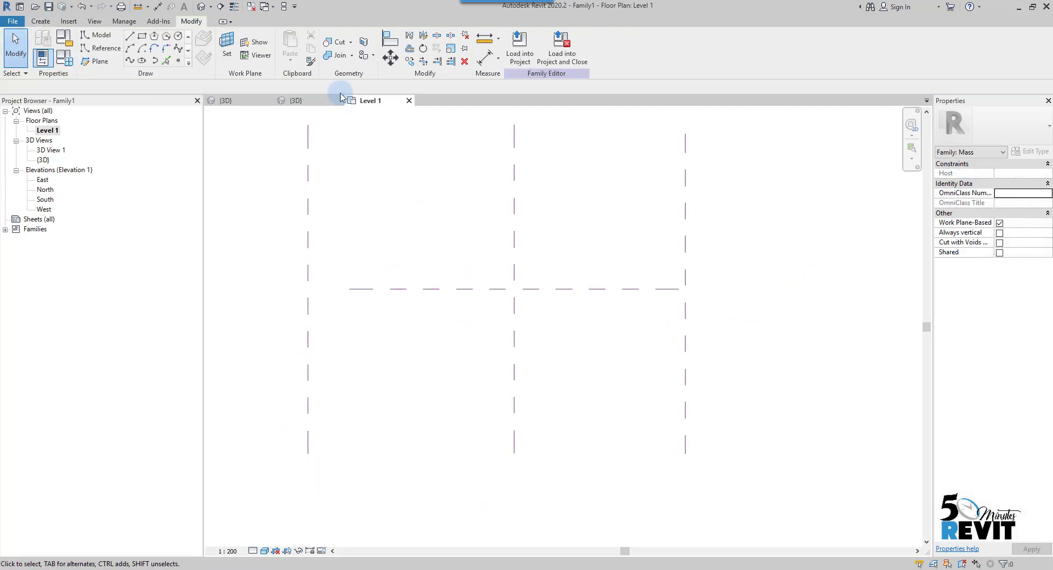
In the 3D view, set the far vertical reference plane as the work plane
click(202, 8)
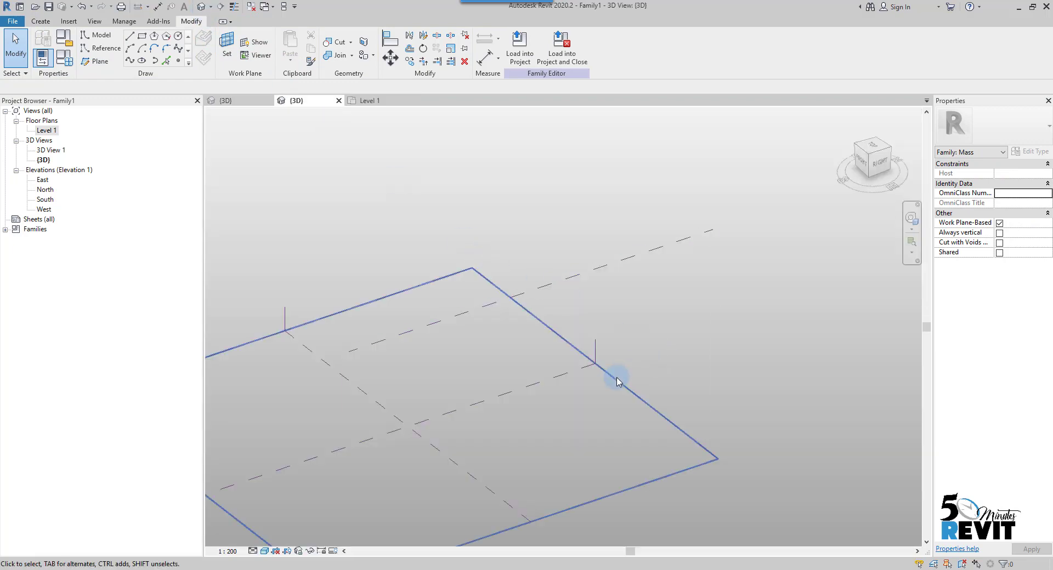
shift+middle_drag(668, 367, 684, 422)
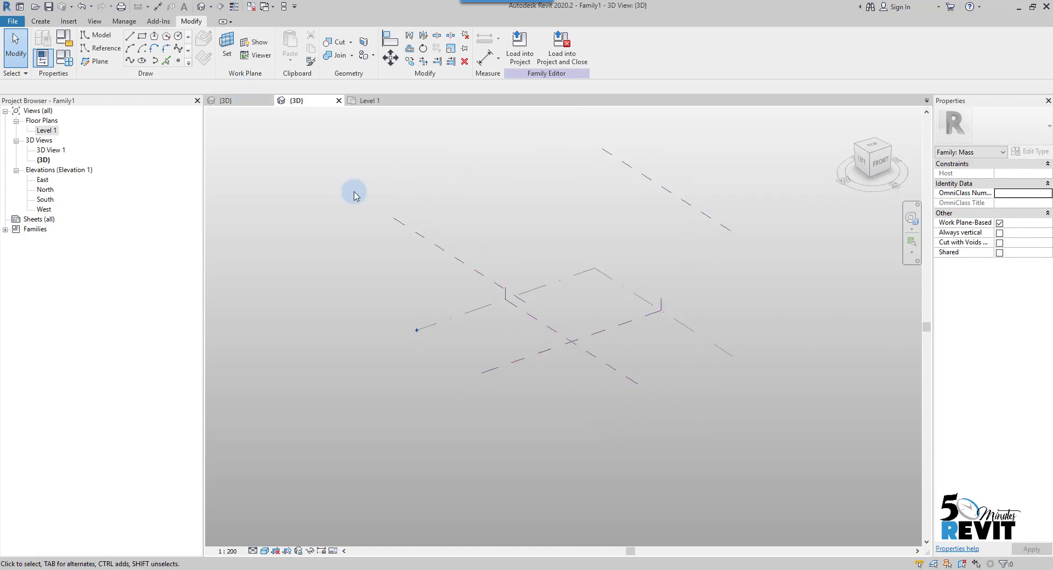
click(231, 51)
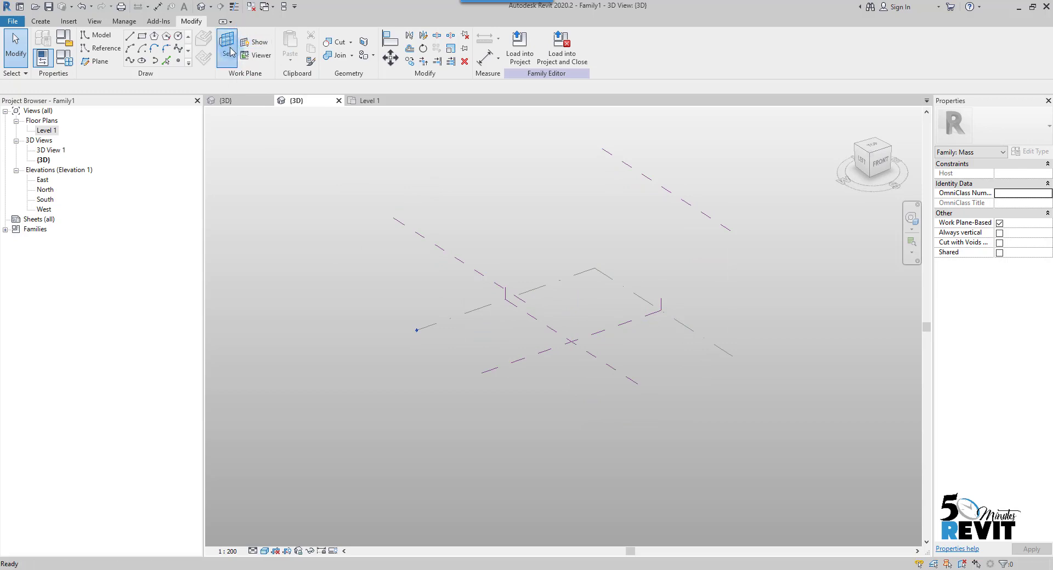
click(697, 207)
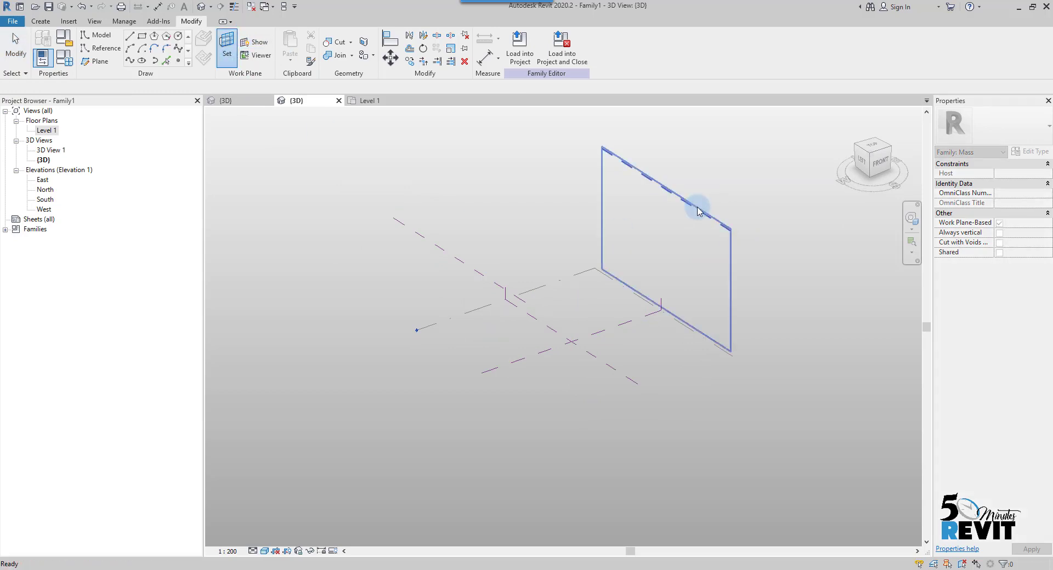
middle_drag(775, 364, 743, 357)
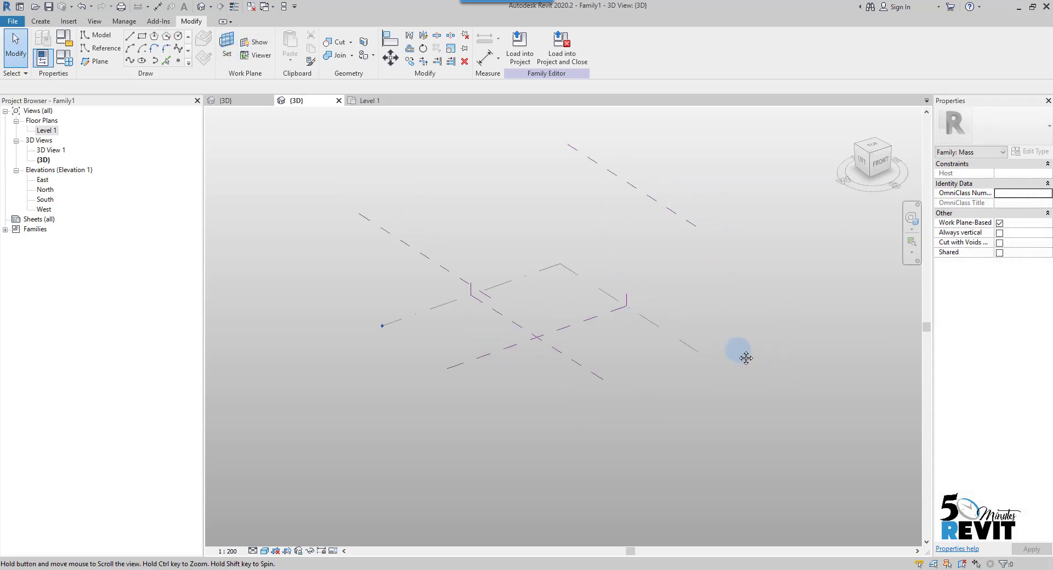
Draw a spline through points arching across the far reference plane
click(130, 61)
click(541, 252)
click(619, 135)
click(752, 329)
click(784, 390)
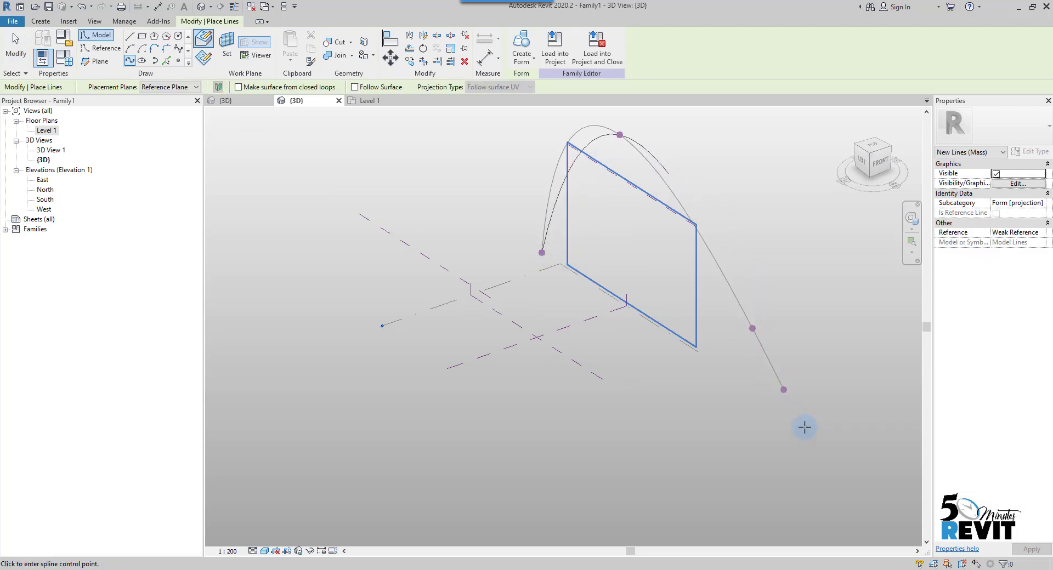
double_click(841, 434)
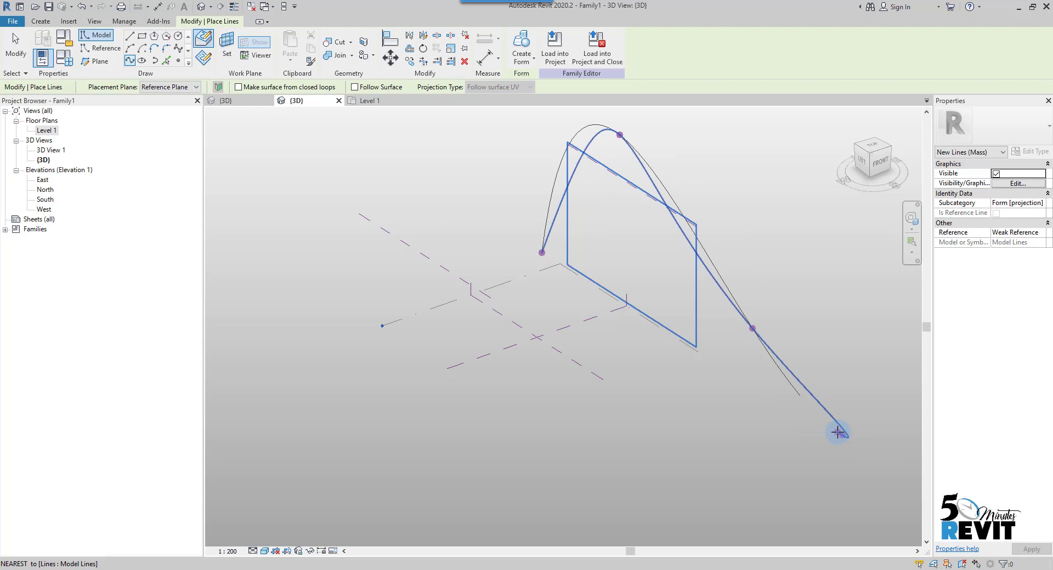
middle_drag(601, 334, 648, 287)
click(226, 44)
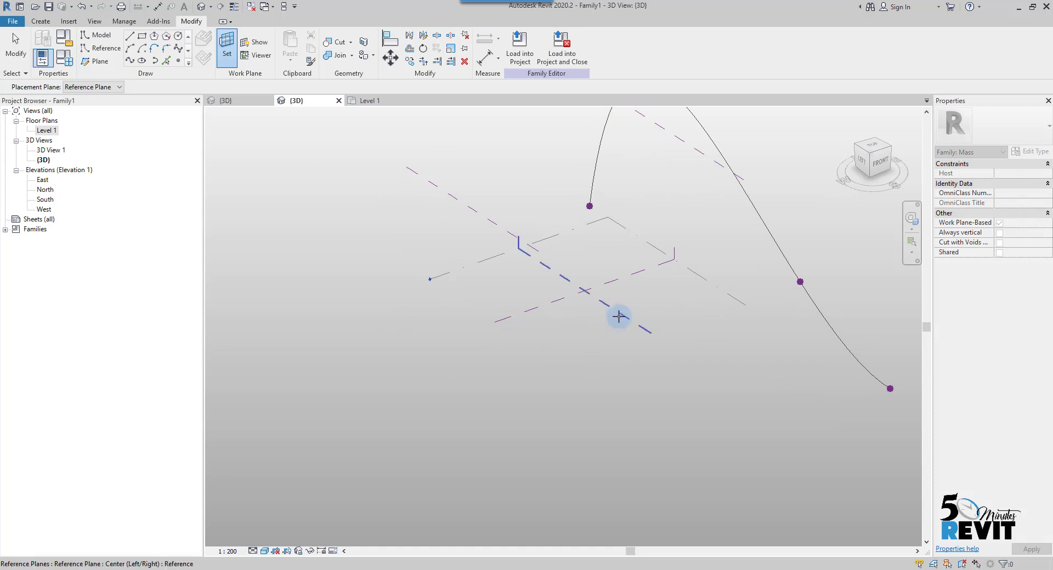
Draw a second arching spline on the centre reference plane
click(618, 315)
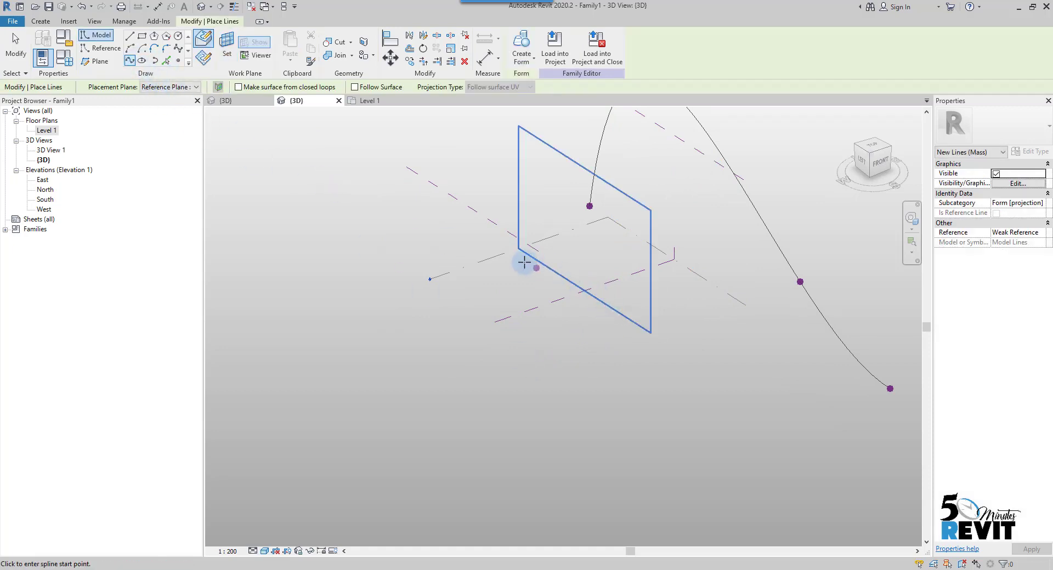
click(498, 246)
click(544, 153)
click(598, 242)
click(696, 396)
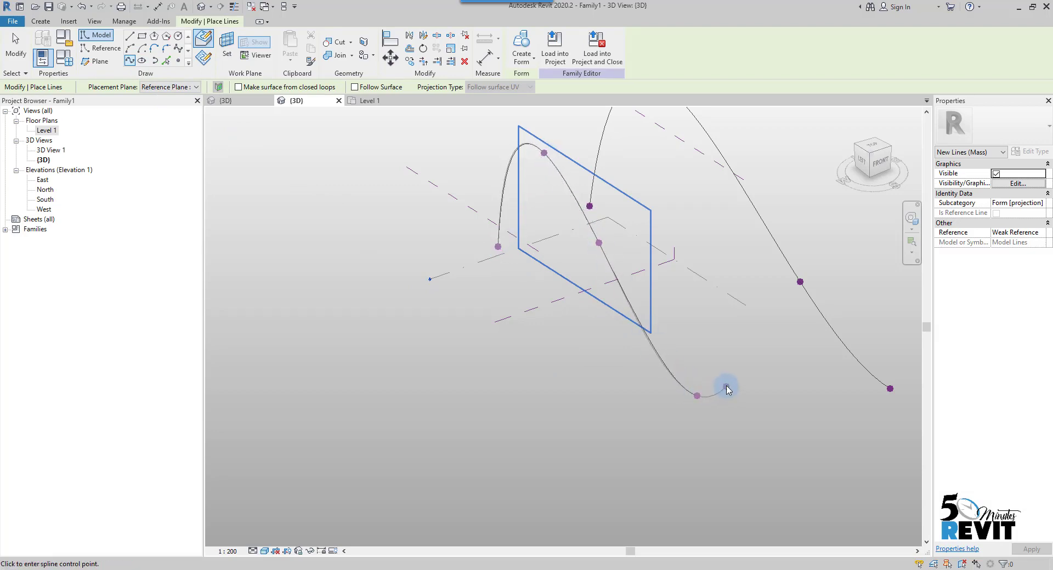
click(727, 389)
key(Escape)
shift+middle_drag(559, 387, 625, 384)
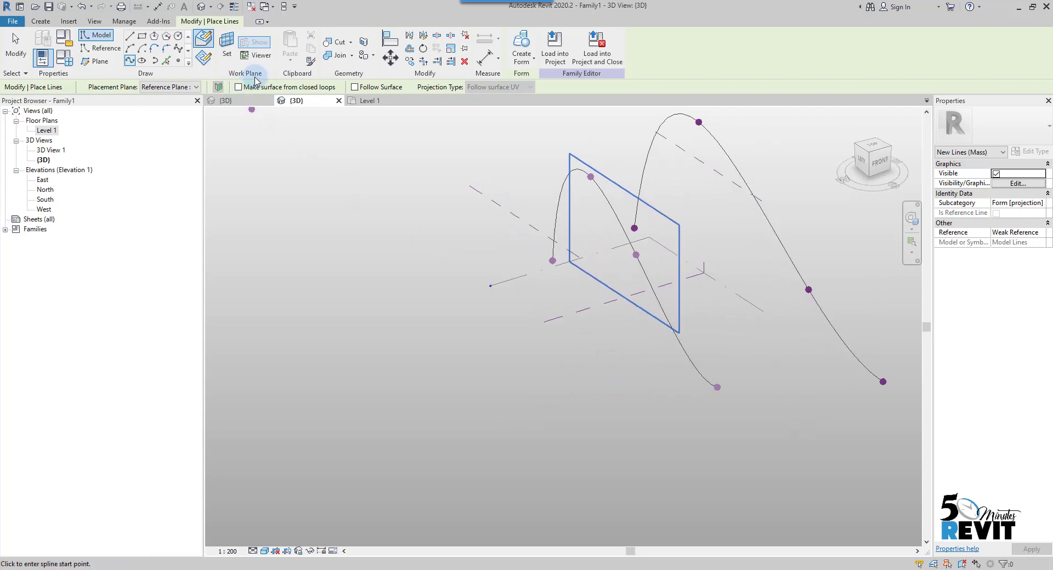
Draw a third arching spline on the near outer reference plane
click(227, 45)
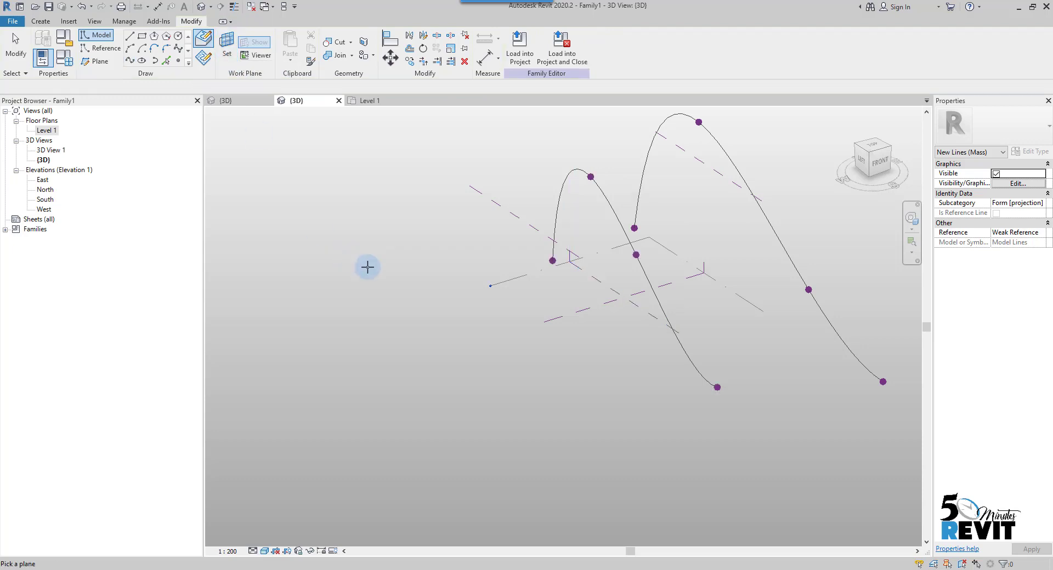
click(473, 189)
middle_drag(454, 310, 482, 301)
click(481, 297)
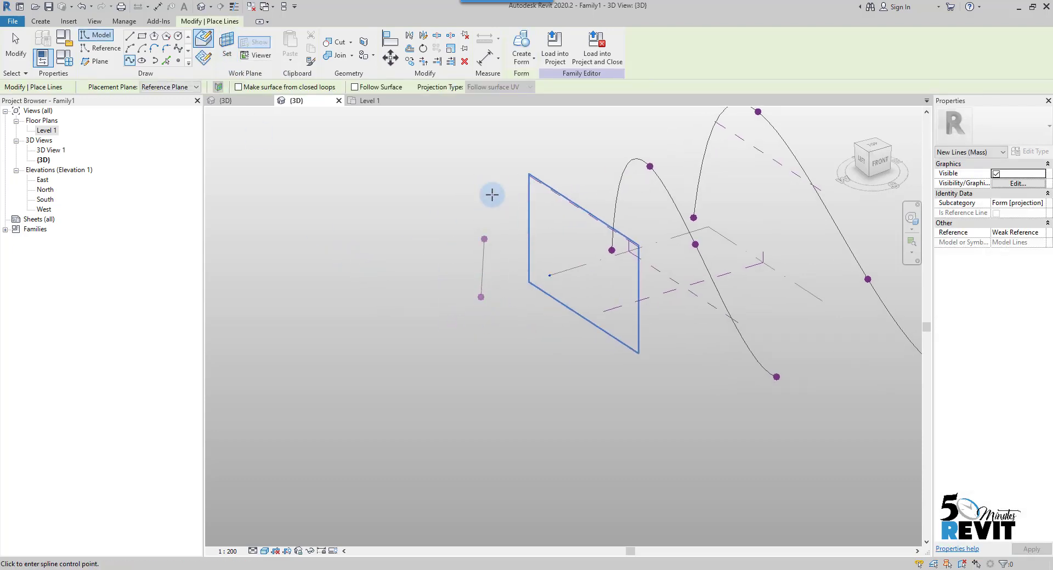
click(523, 137)
click(614, 305)
click(660, 425)
key(Escape)
key(Escape)
shift+middle_drag(606, 466, 532, 444)
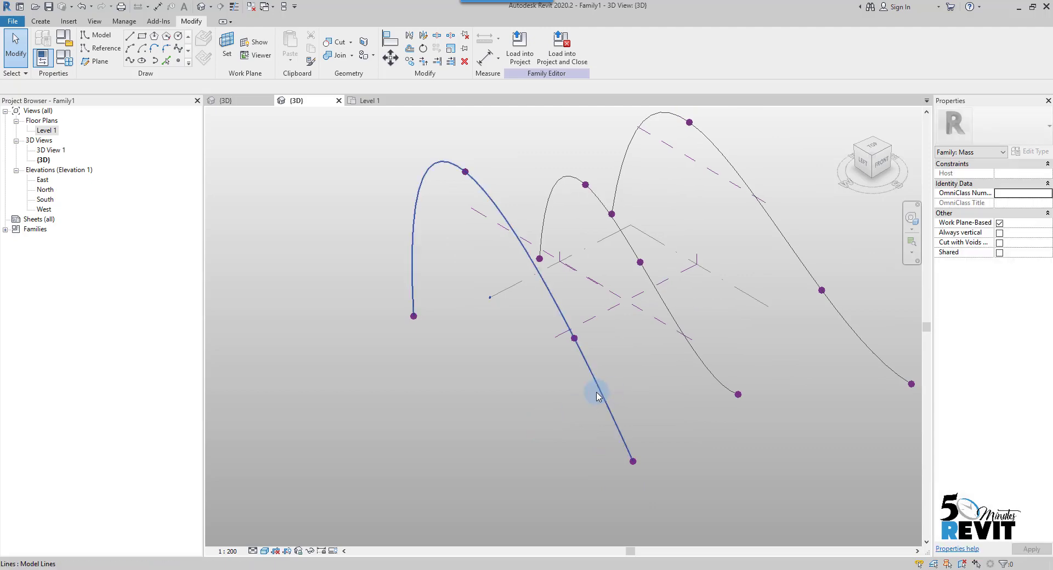
Select the left, middle and right splines and create a solid form through them
click(602, 395)
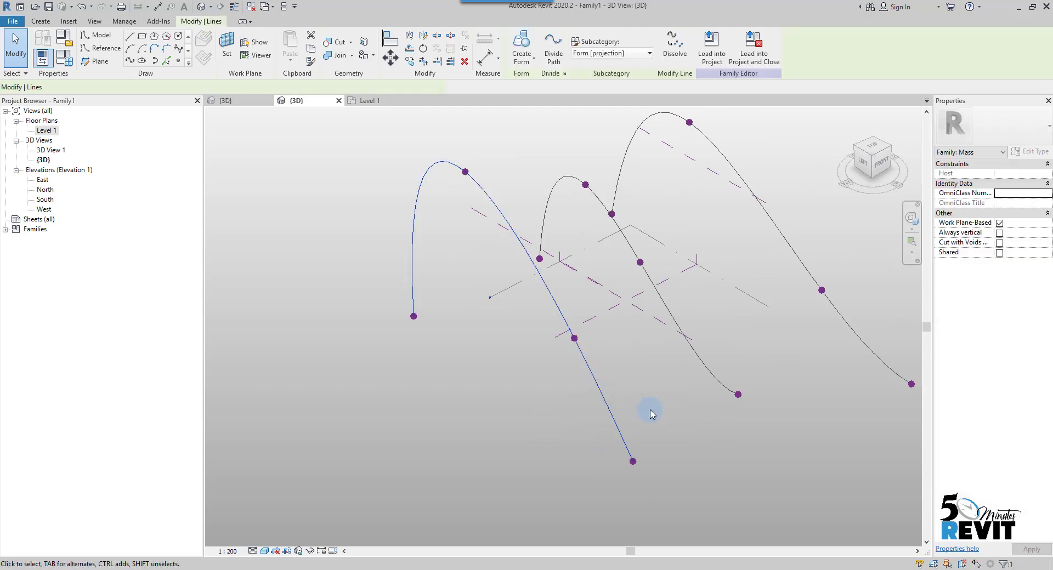
ctrl+click(711, 368)
ctrl+click(793, 375)
shift+middle_drag(757, 423, 685, 386)
middle_drag(461, 371, 378, 421)
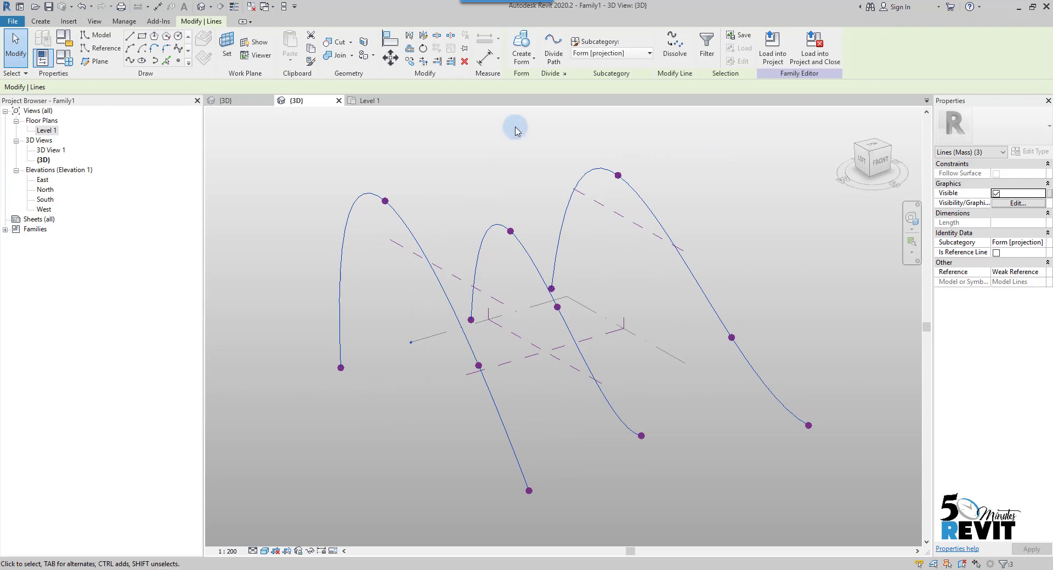
click(532, 64)
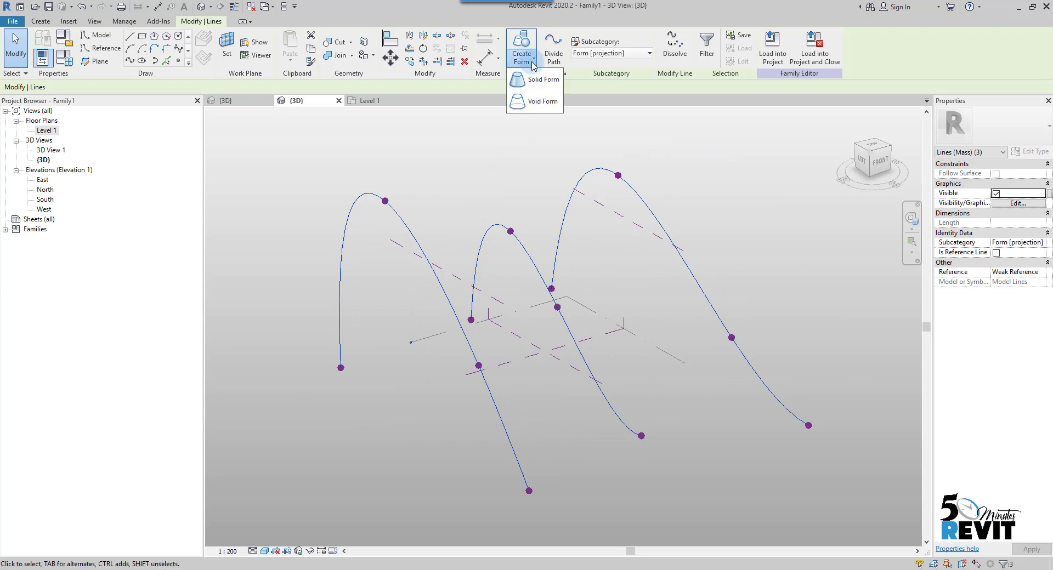
click(547, 87)
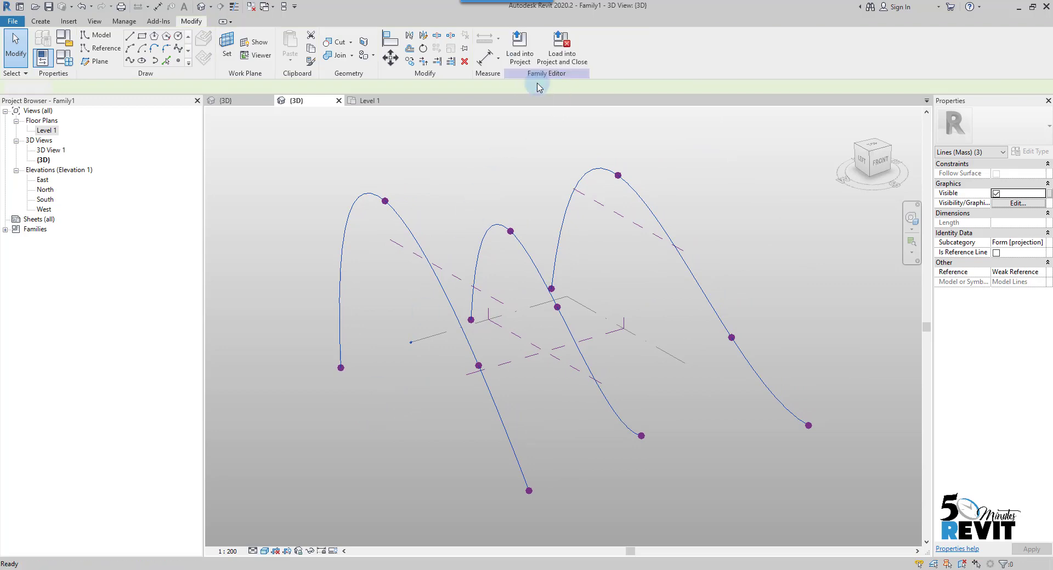
shift+middle_drag(584, 485, 681, 343)
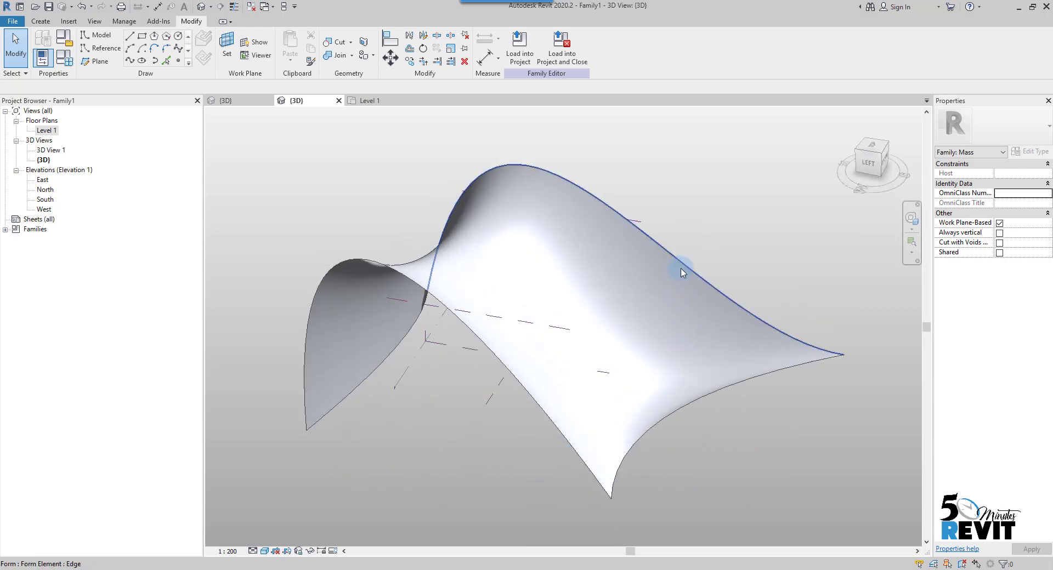
Apply Divide Surface to the whole lofted form, creating a 10 by 10 grid
key(Tab)
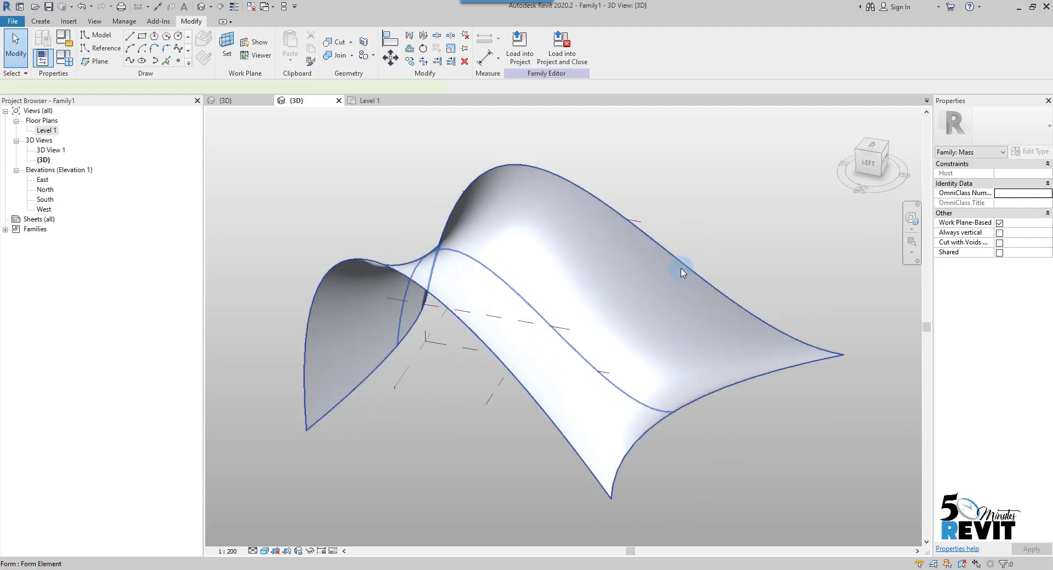
click(683, 272)
shift+middle_drag(729, 470, 768, 405)
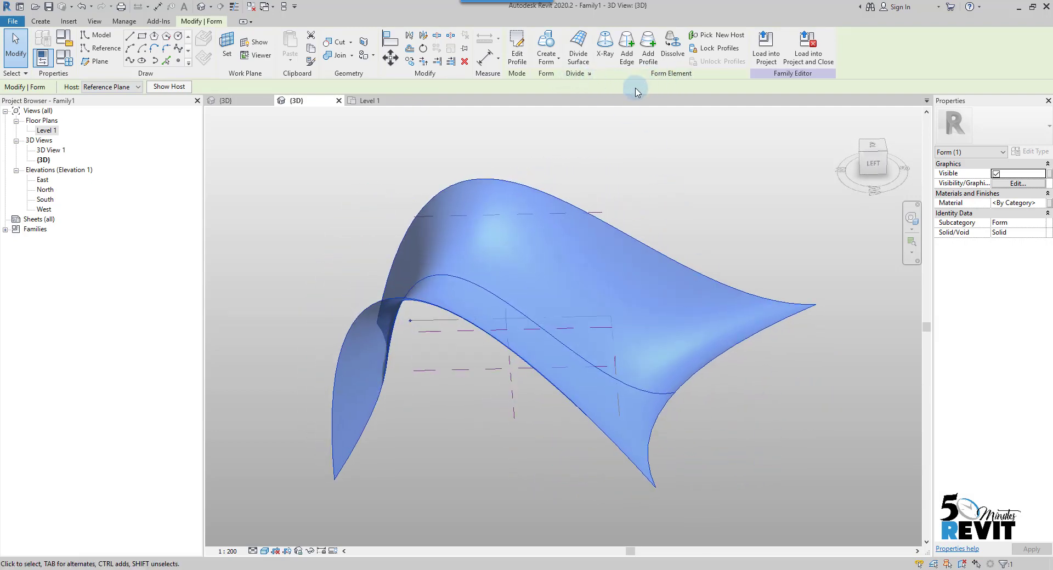
click(577, 47)
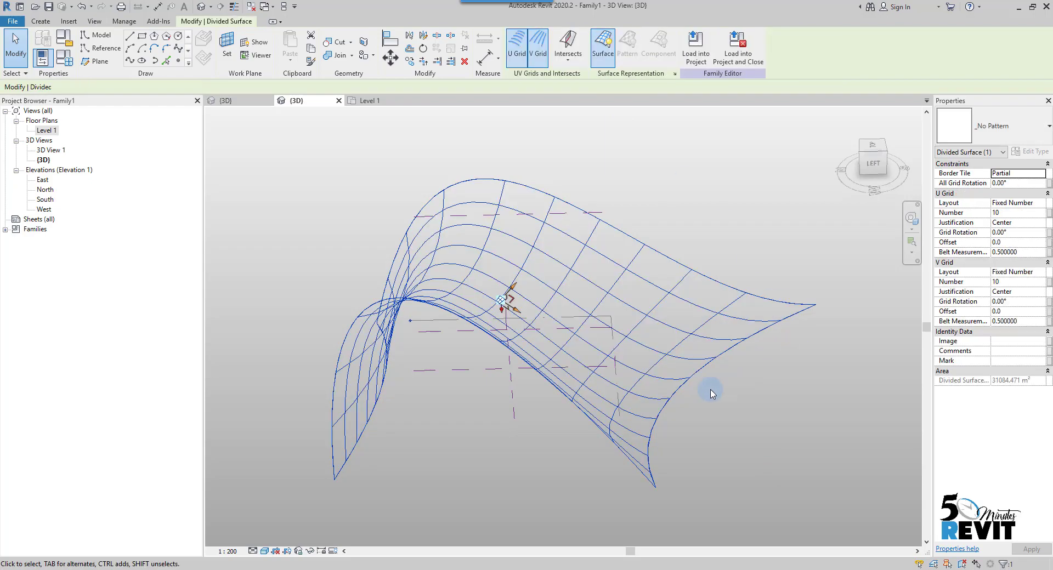
Turn on node display for the divided surface's grid
shift+middle_drag(536, 426, 411, 428)
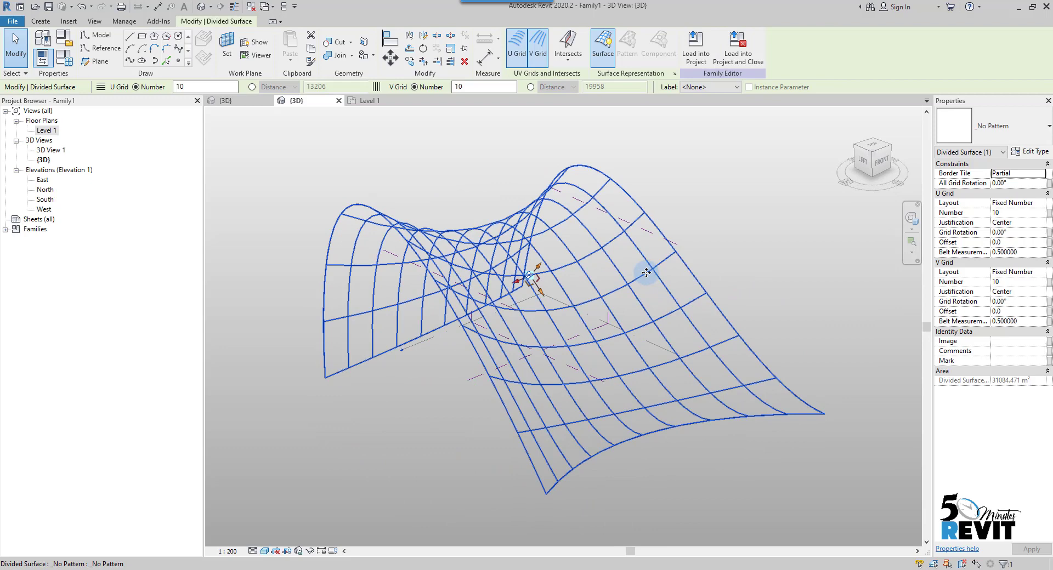
middle_drag(793, 255, 758, 260)
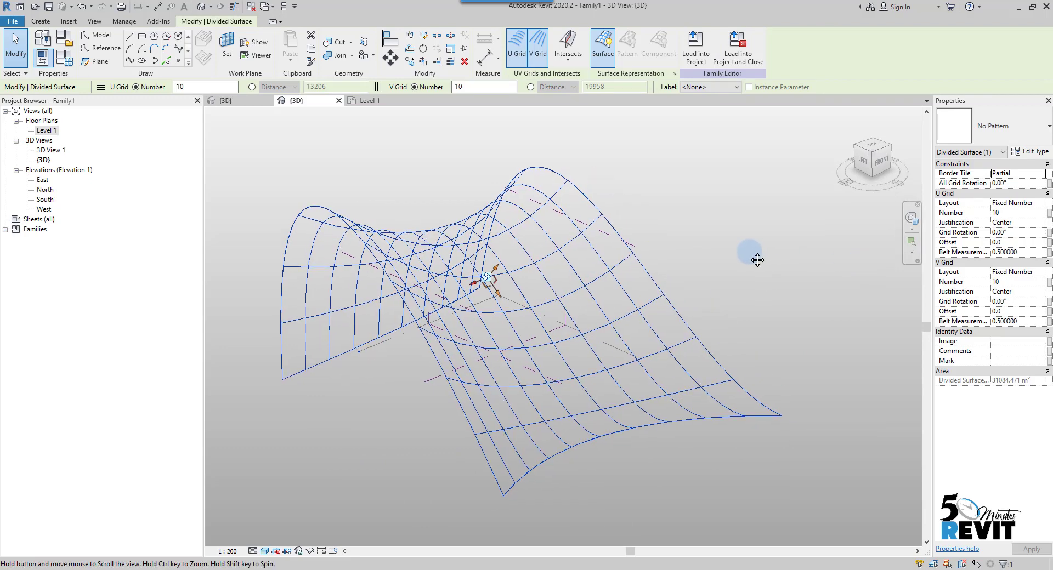
click(675, 74)
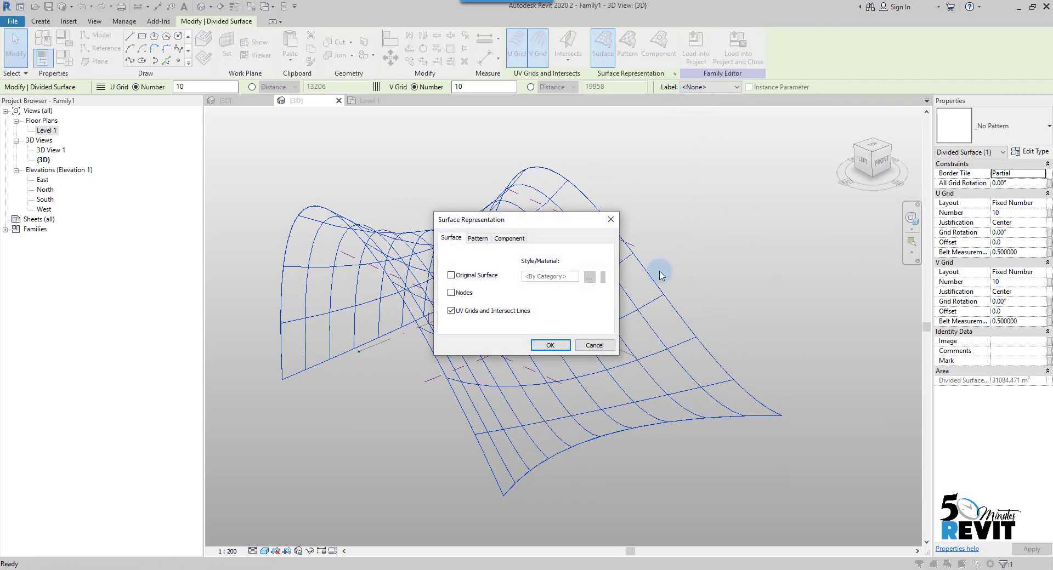
click(550, 344)
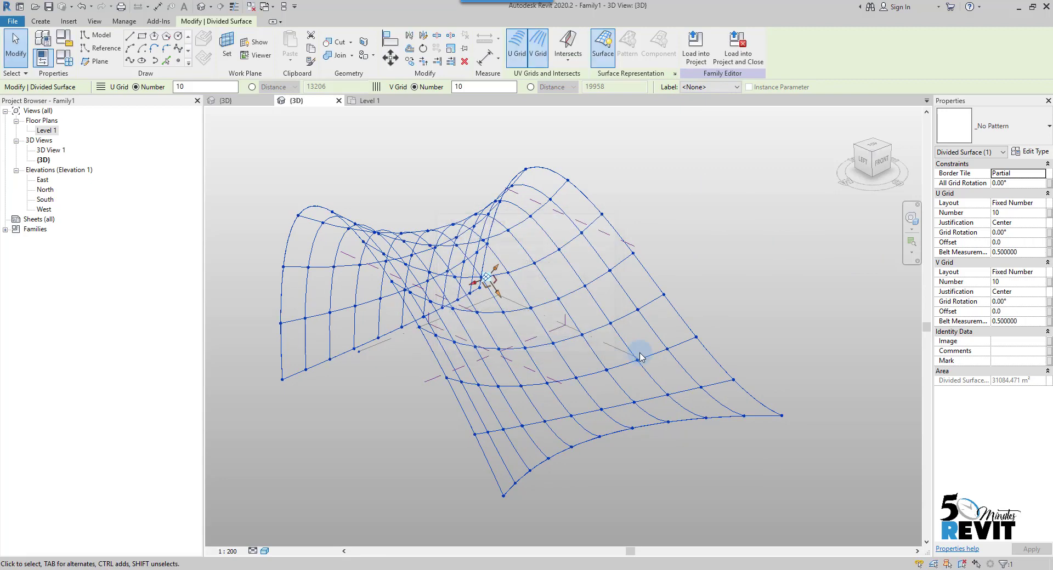
click(743, 450)
shift+middle_drag(743, 451, 678, 456)
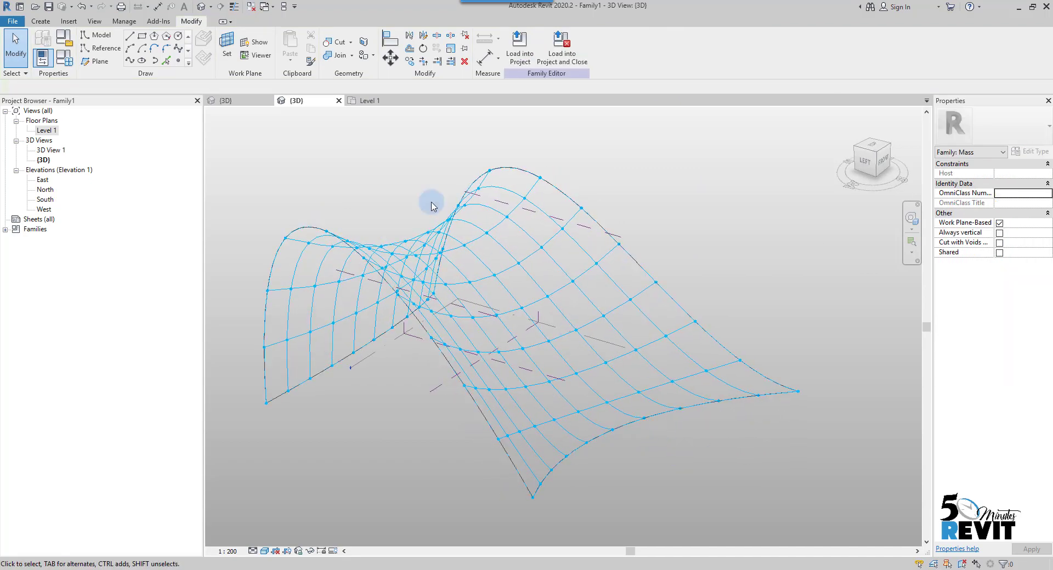
Tile the mass and adap family views side by side, then load the adap frame family into the mass
click(283, 8)
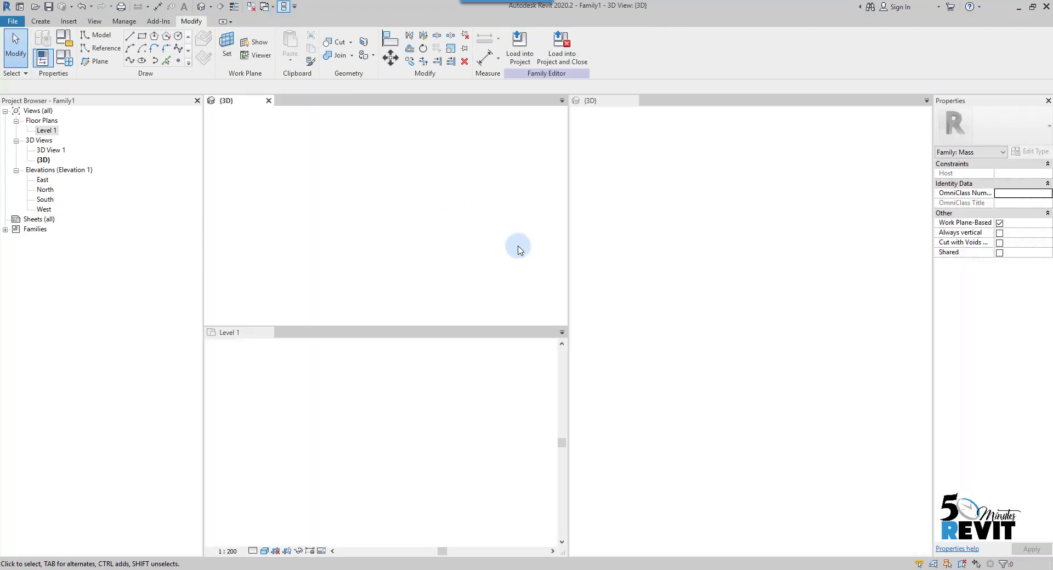
click(667, 257)
scroll(661, 291, down, 4)
middle_drag(738, 348, 711, 372)
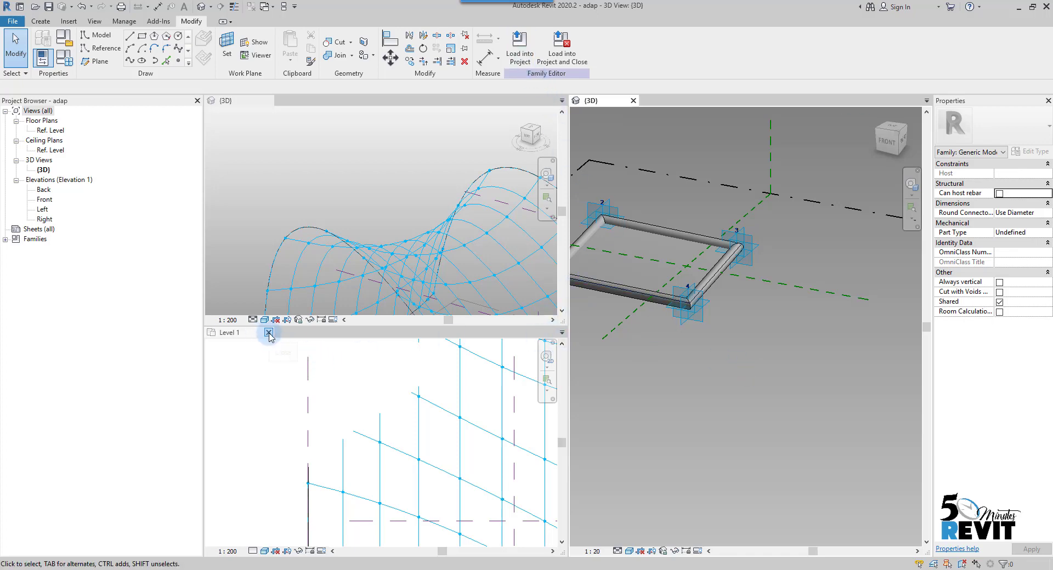
middle_drag(473, 297, 404, 364)
click(683, 408)
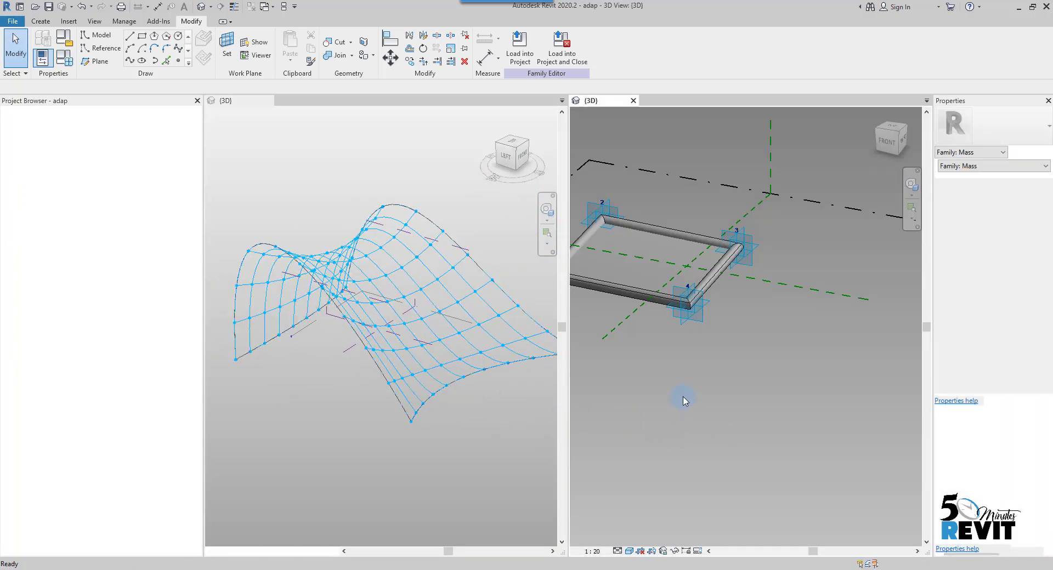
scroll(686, 405, down, 3)
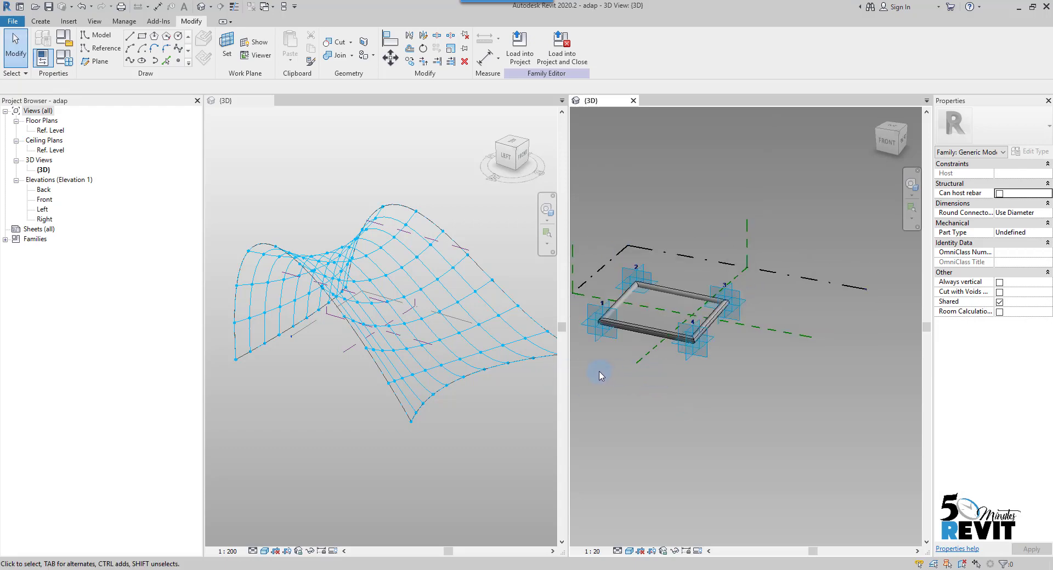
scroll(694, 392, up, 4)
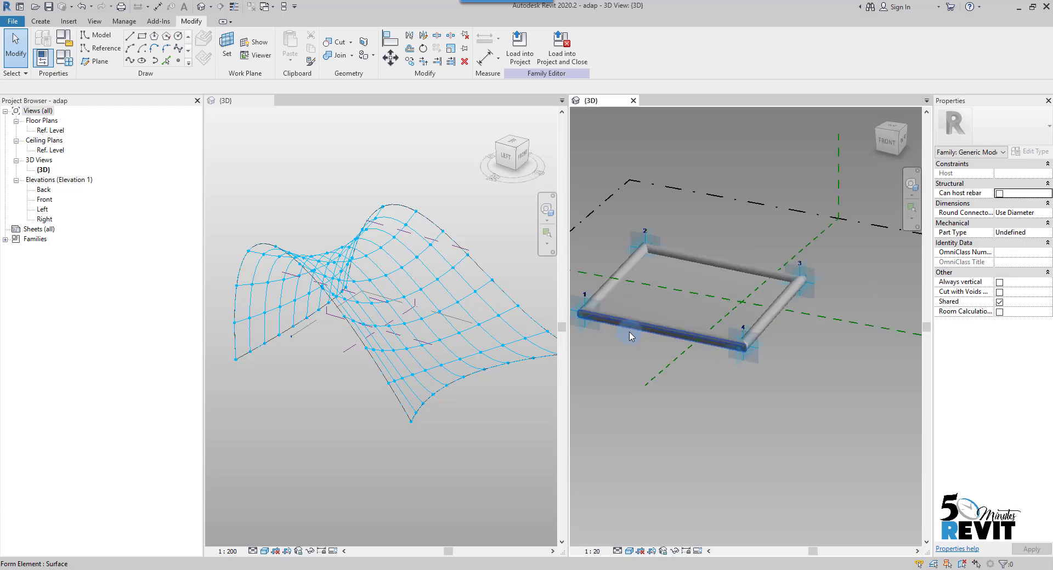
click(518, 54)
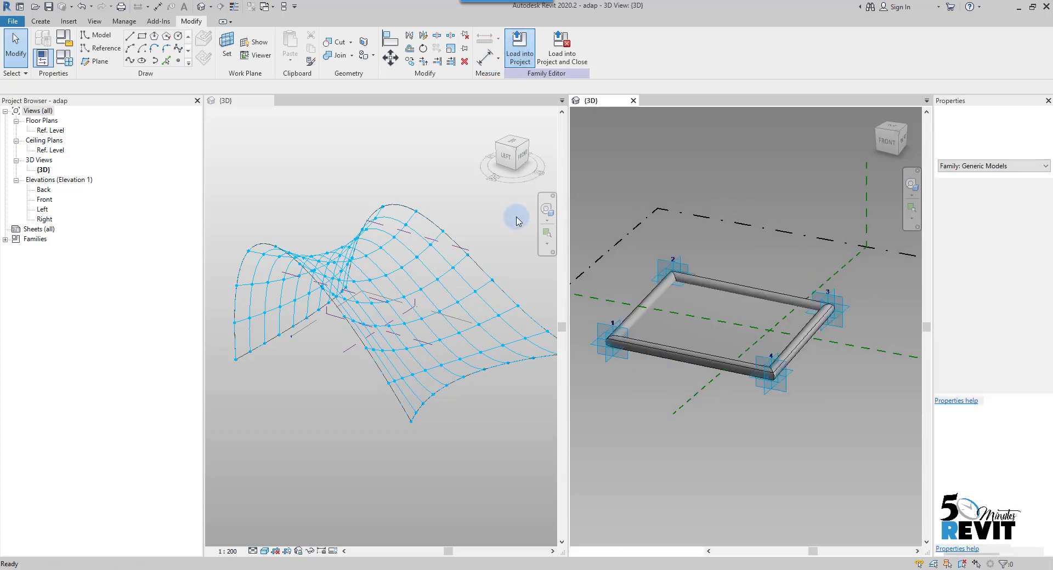
Place the adap frame panel on four adjacent grid nodes of the divided surface, then end placement
scroll(406, 303, up, 4)
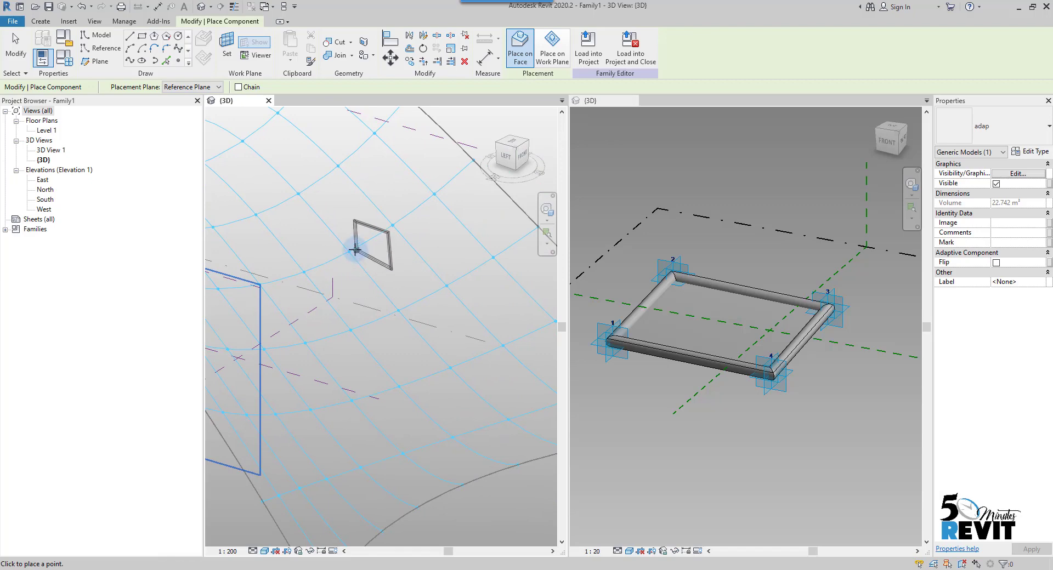
click(349, 252)
click(393, 225)
click(449, 286)
click(399, 310)
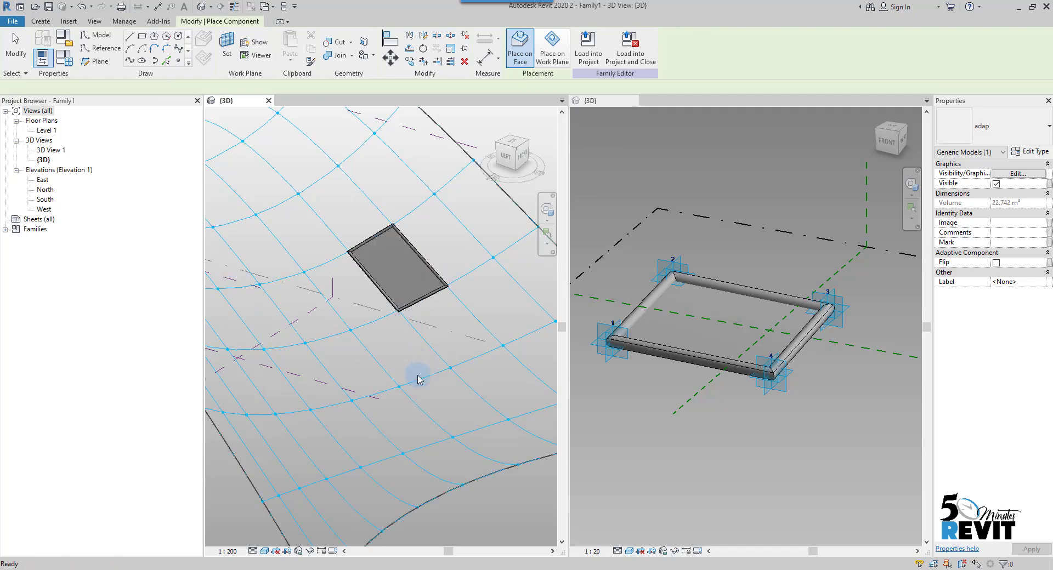
shift+middle_drag(424, 403, 418, 414)
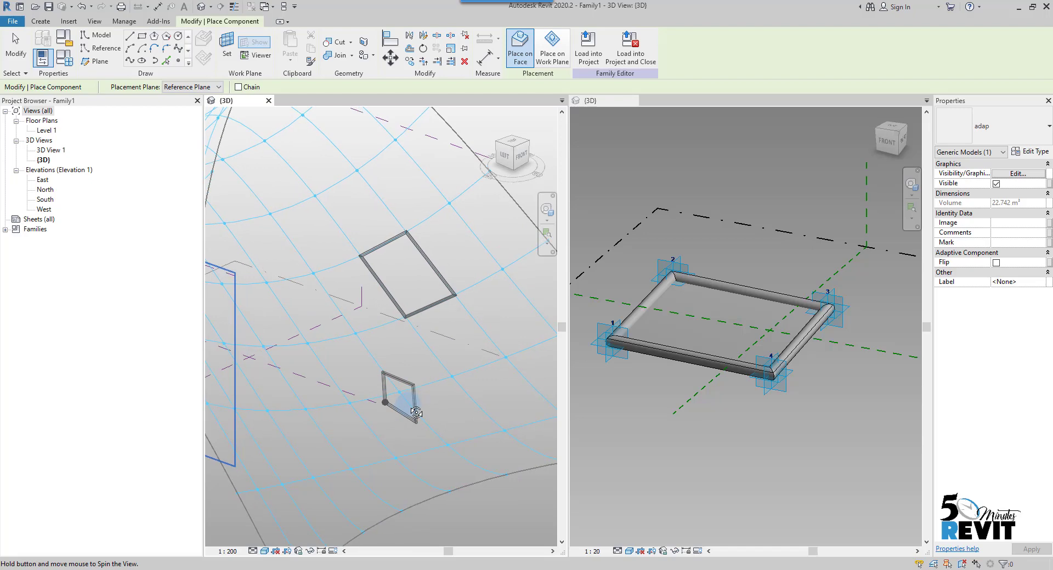
key(Escape)
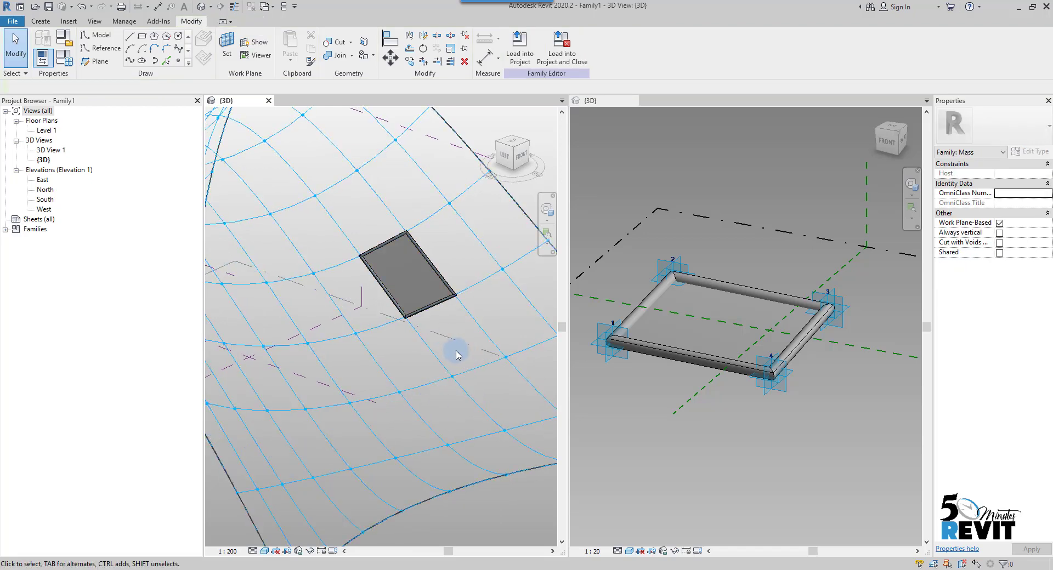
shift+middle_drag(453, 352, 475, 371)
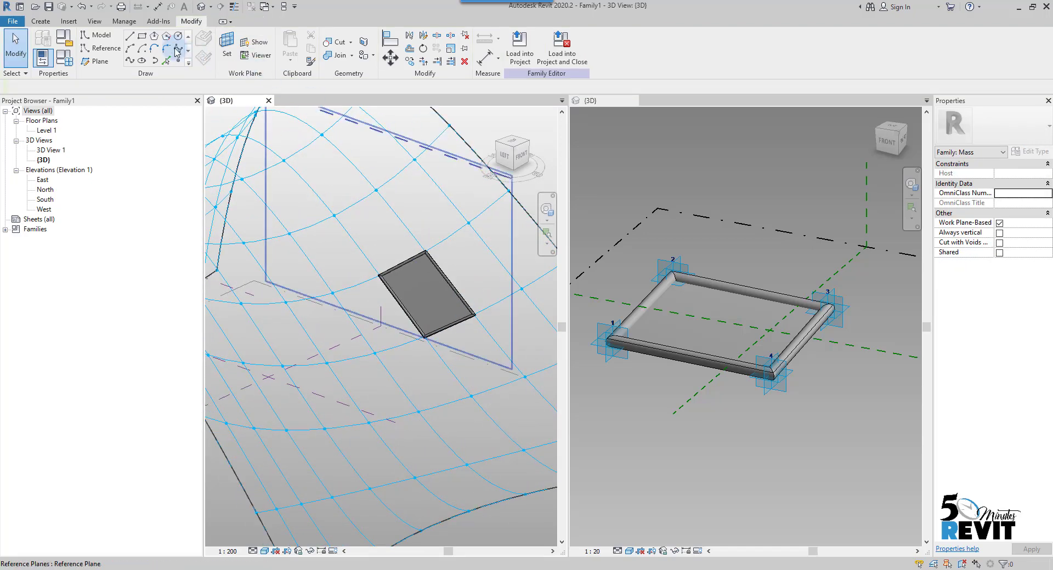
click(94, 21)
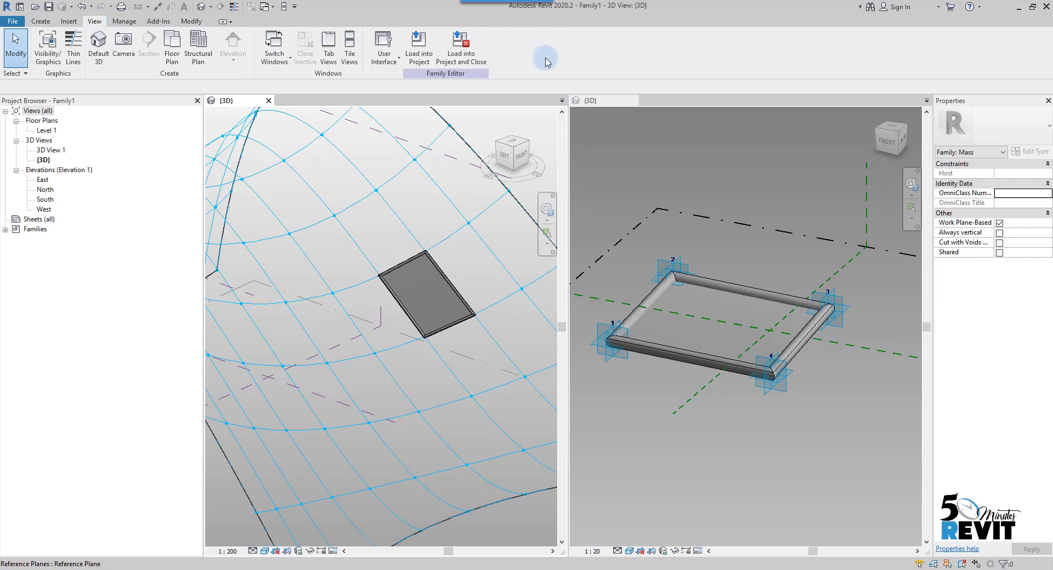
Switch to tabbed views, zoom in on the placed adap panel, and select it
click(328, 46)
middle_drag(496, 307, 751, 230)
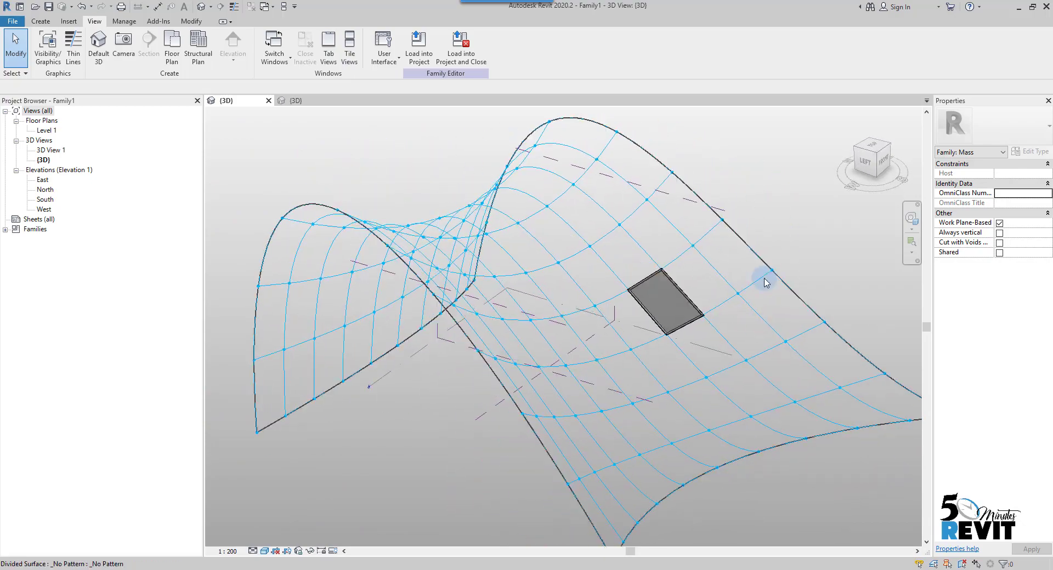
scroll(709, 274, up, 4)
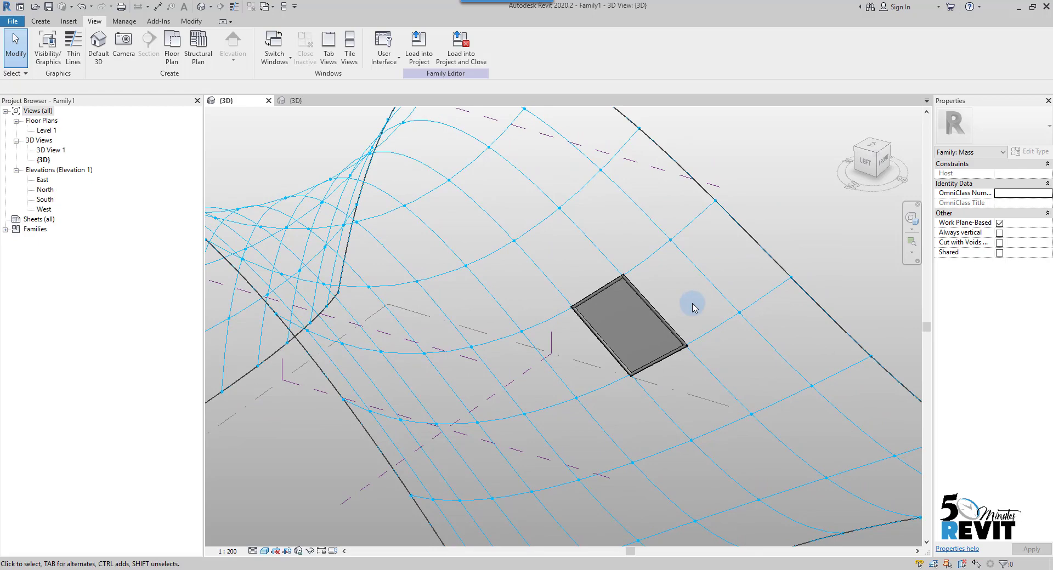
click(663, 316)
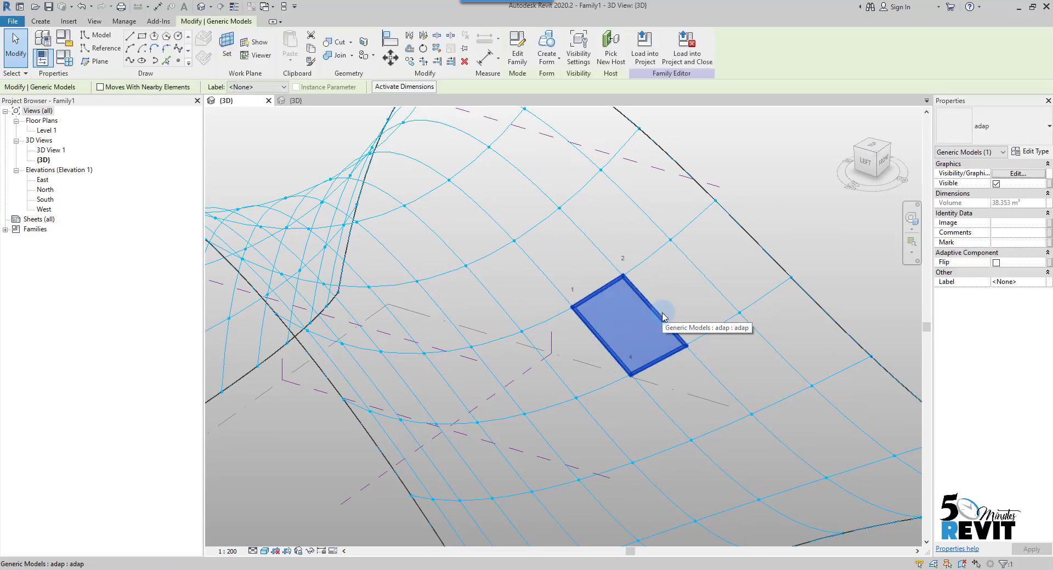
Open the panel's type properties and browse the AEC library for a Frame Material
click(1031, 155)
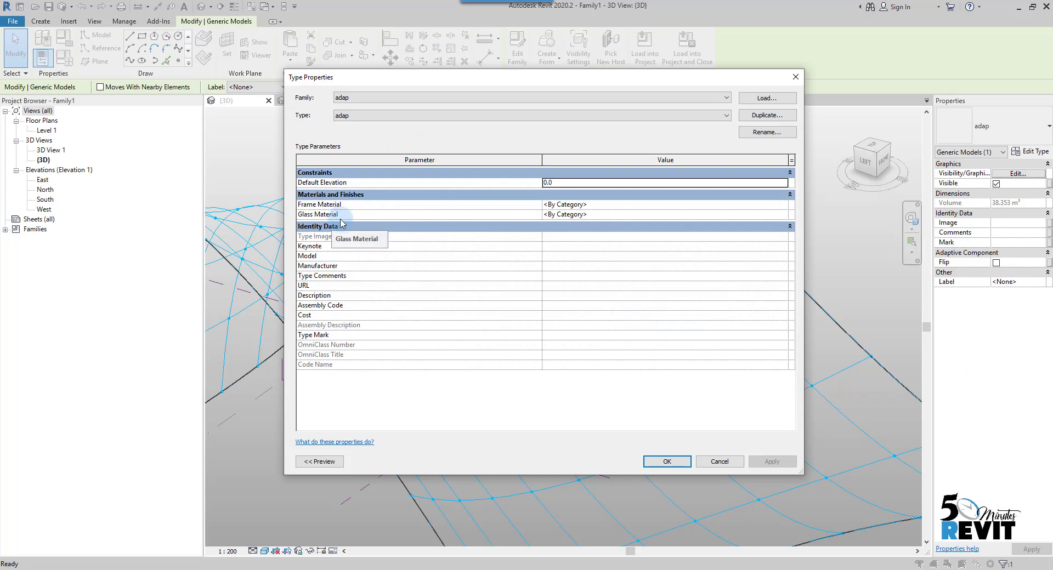
click(586, 204)
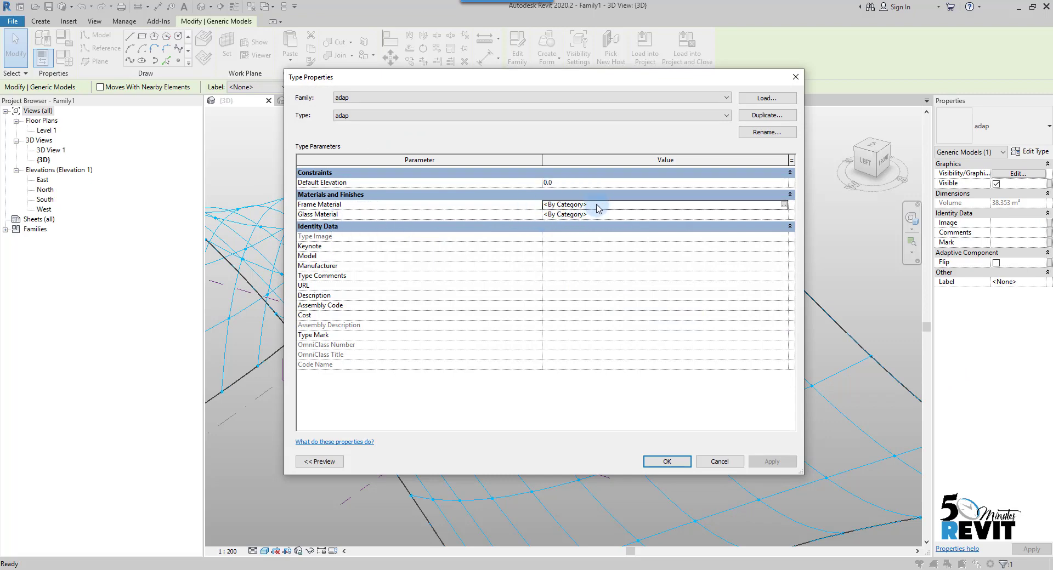
click(784, 206)
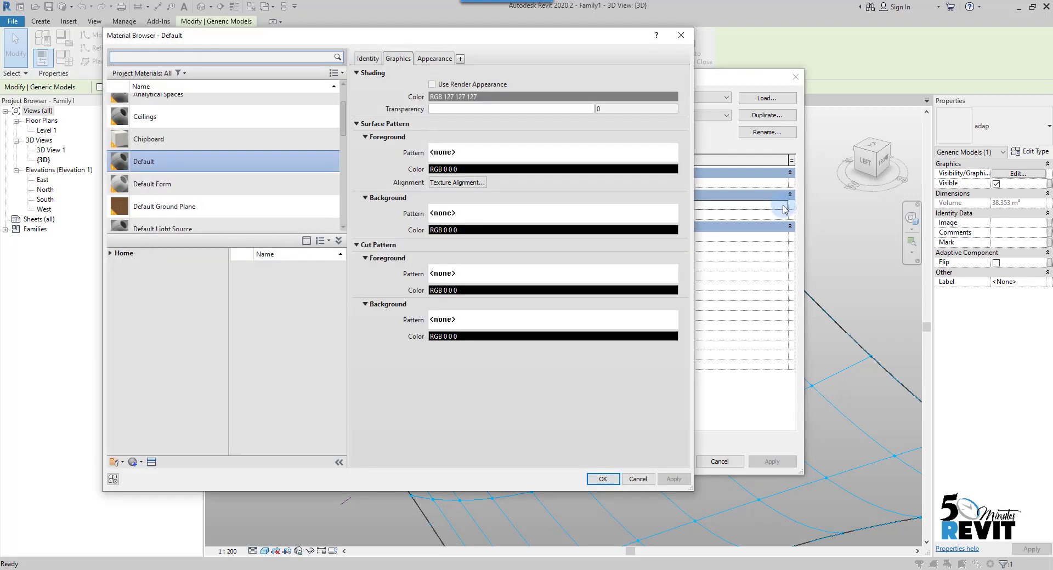
scroll(246, 141, down, 1)
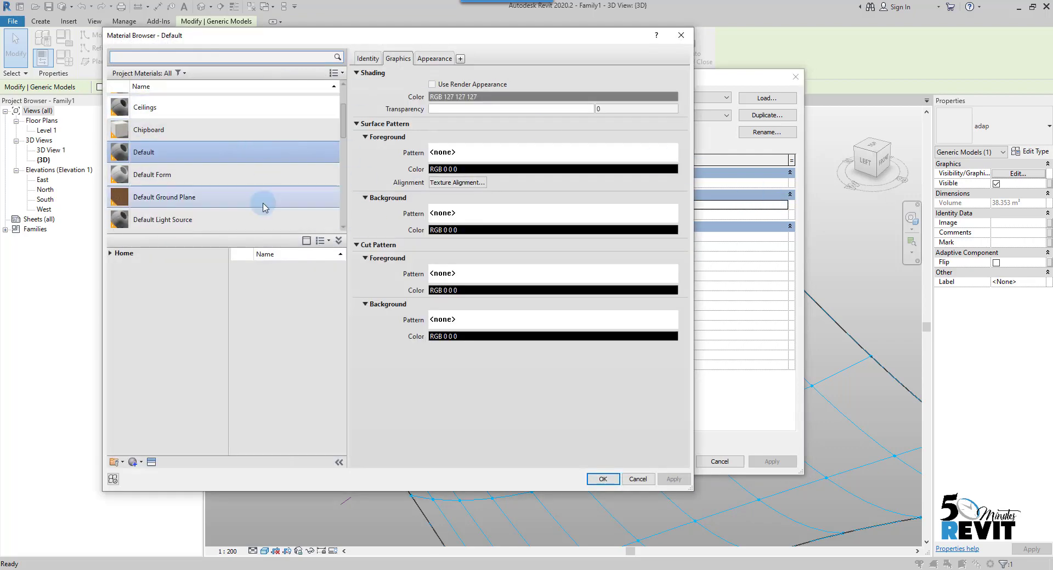
click(120, 255)
click(110, 252)
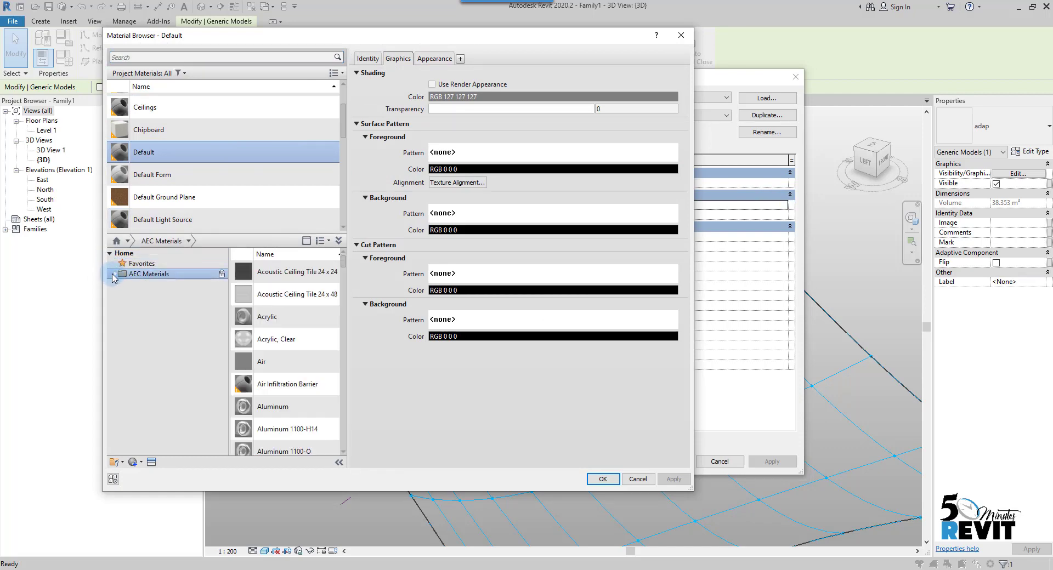
drag(228, 315, 184, 312)
scroll(294, 340, down, 2)
scroll(294, 340, down, 3)
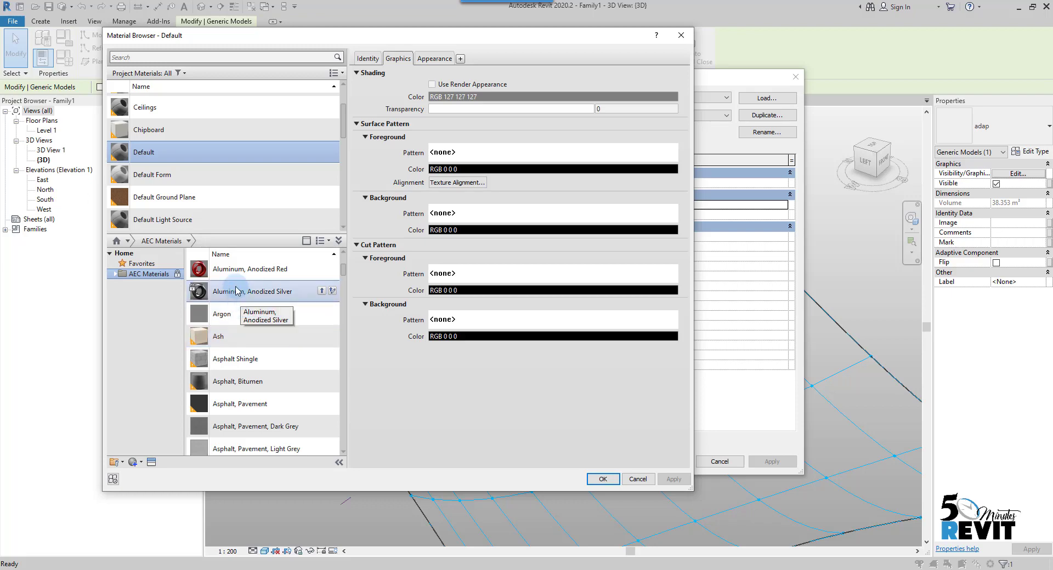
scroll(215, 277, up, 1)
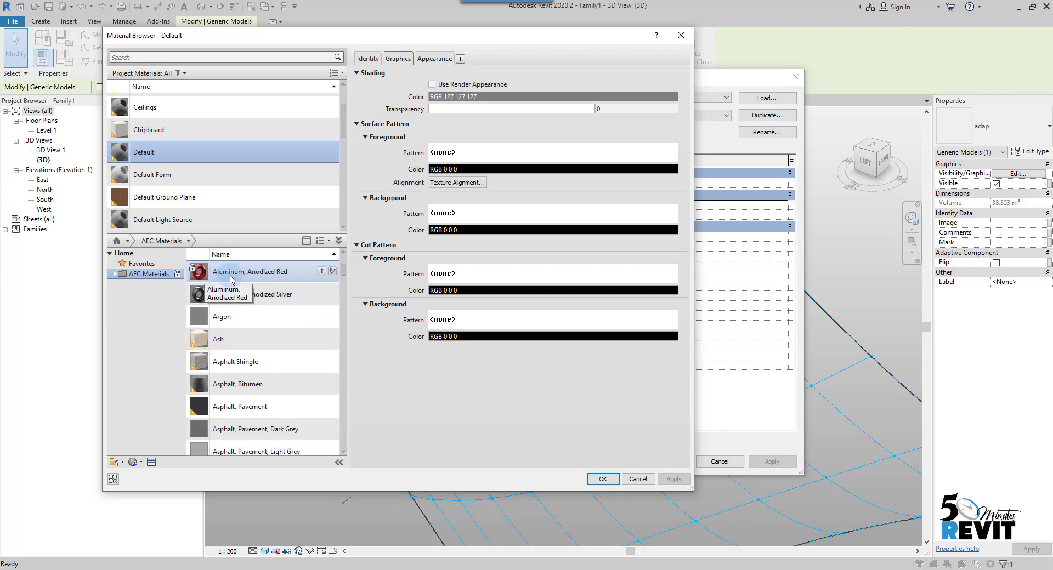
Make 'Aluminum, Anodized Red' the frame material, shaded with its render appearance
click(233, 272)
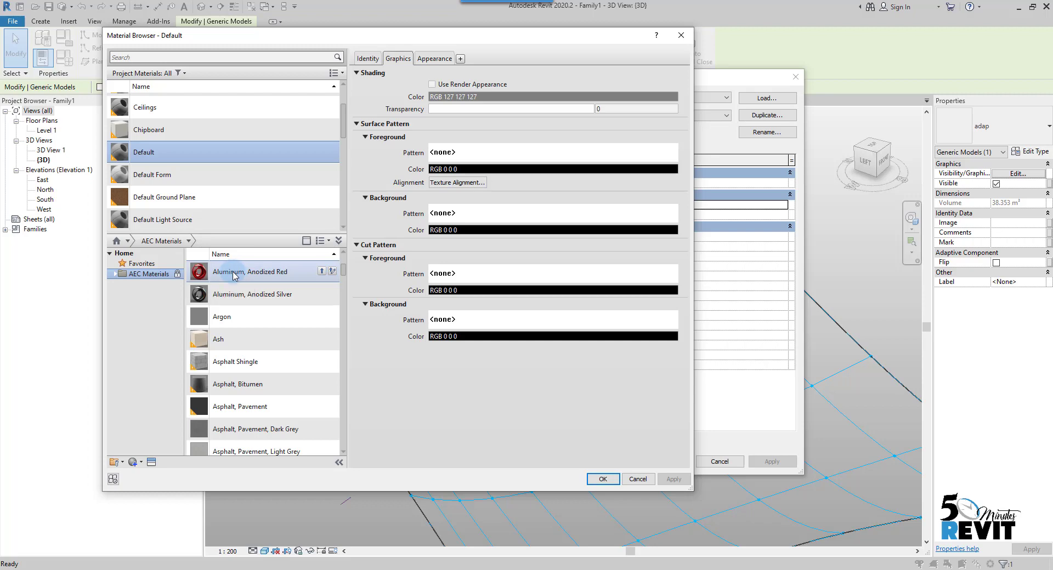
click(321, 271)
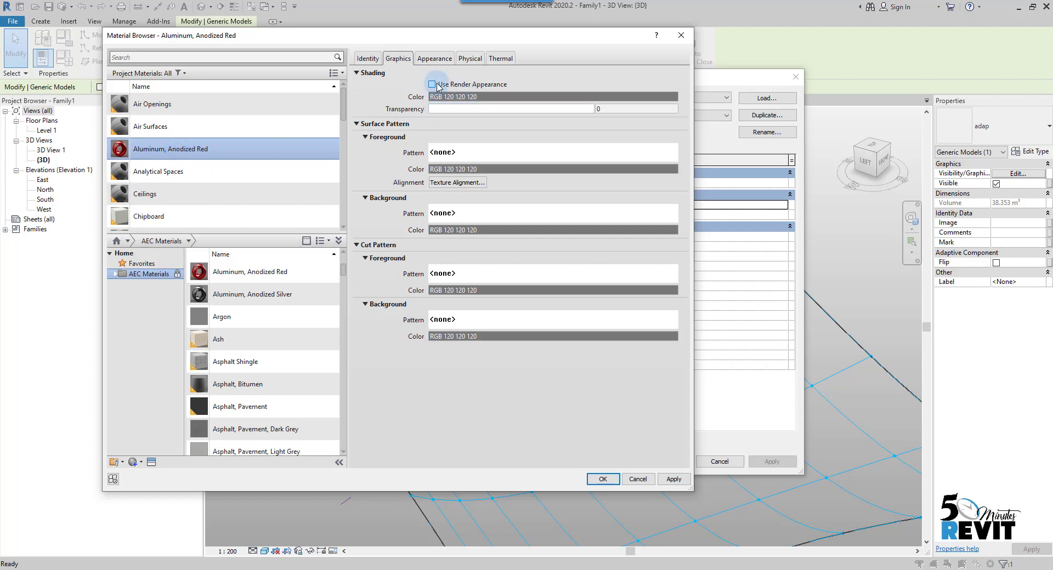
click(435, 59)
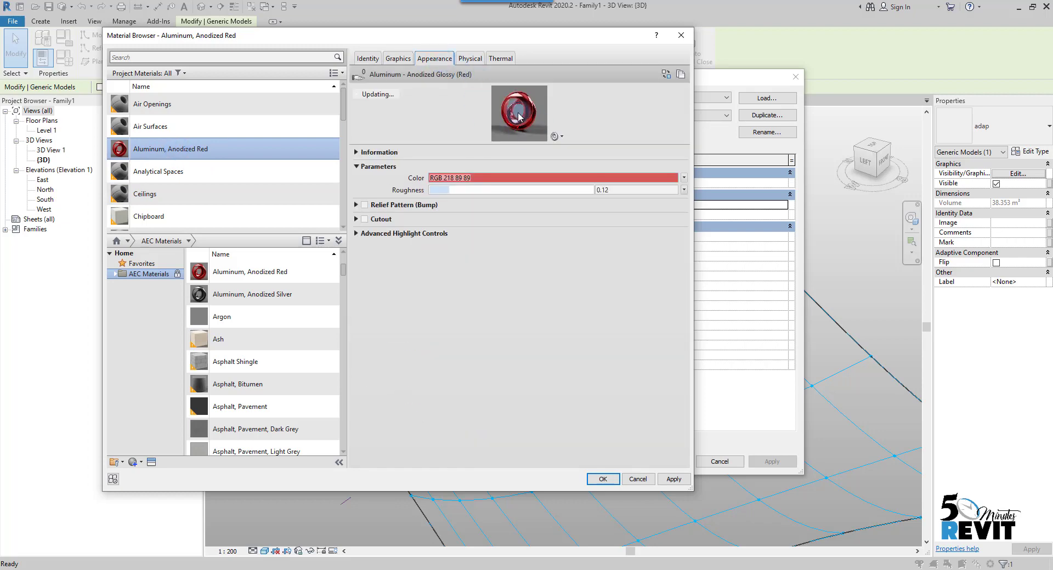
click(398, 58)
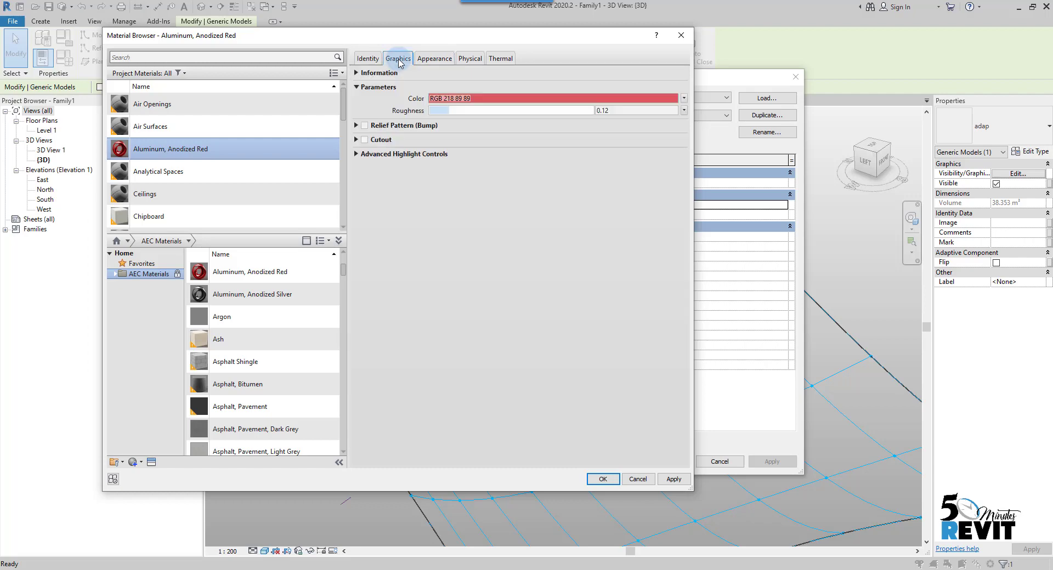
click(432, 85)
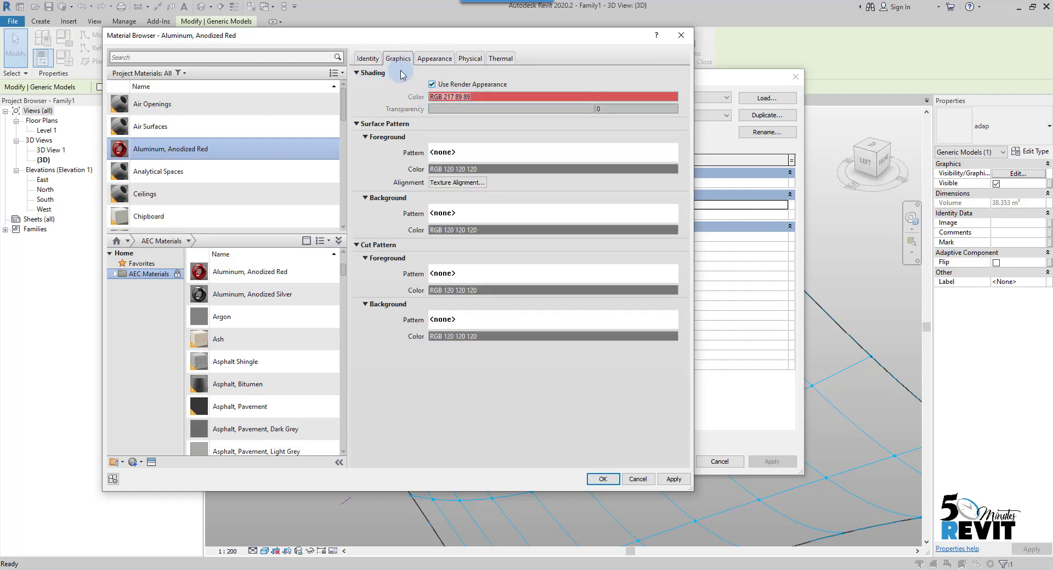
click(603, 479)
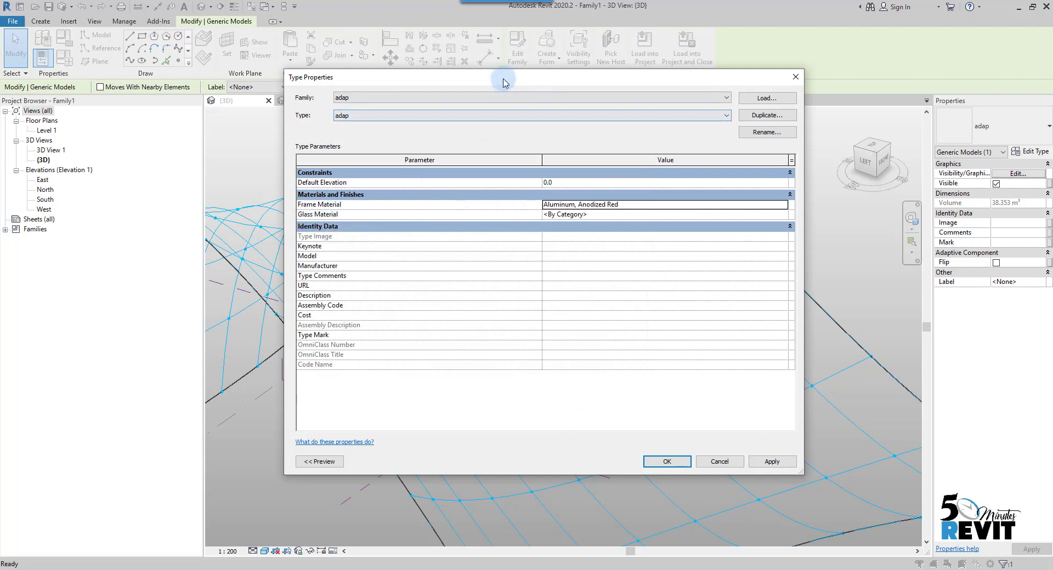
Open the Glass Material browser and list the AEC glass materials
drag(500, 77, 253, 50)
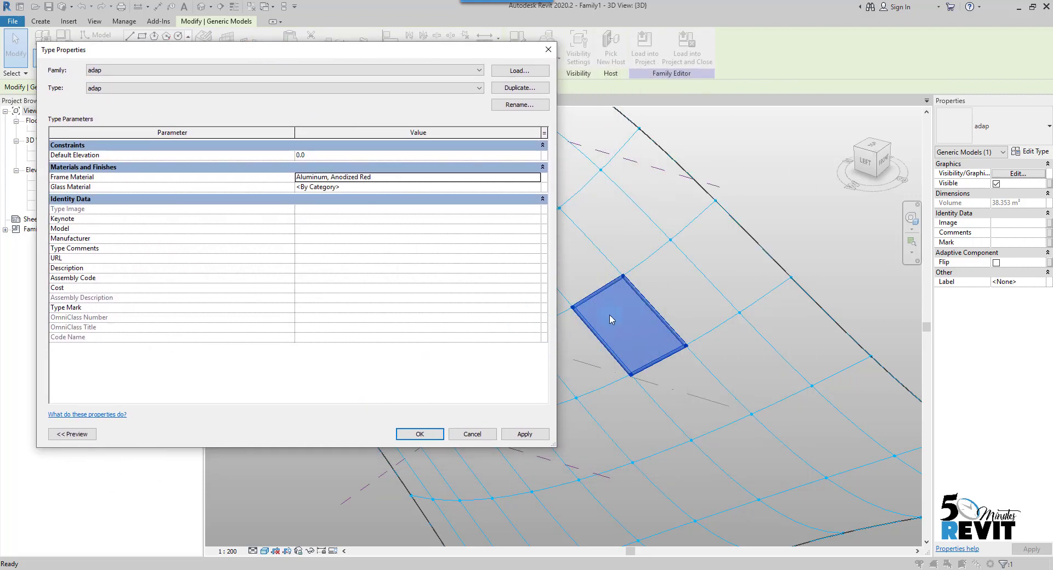
click(370, 187)
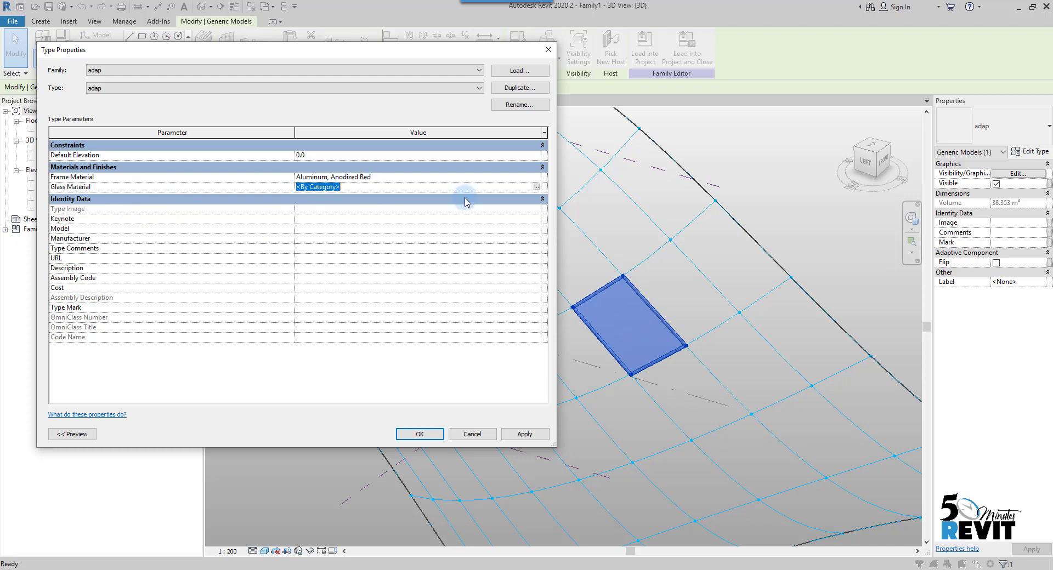
click(537, 187)
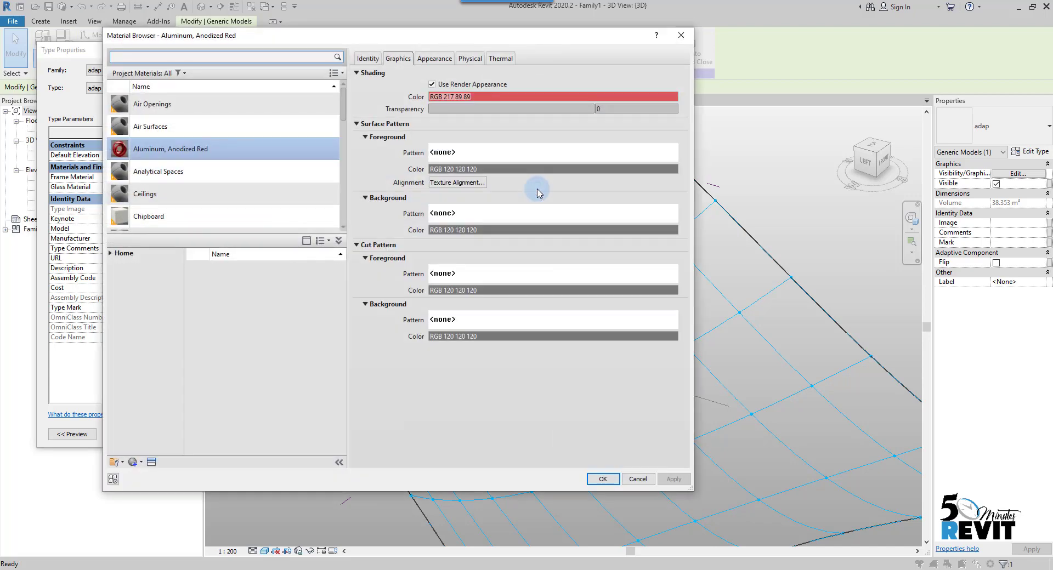
click(125, 253)
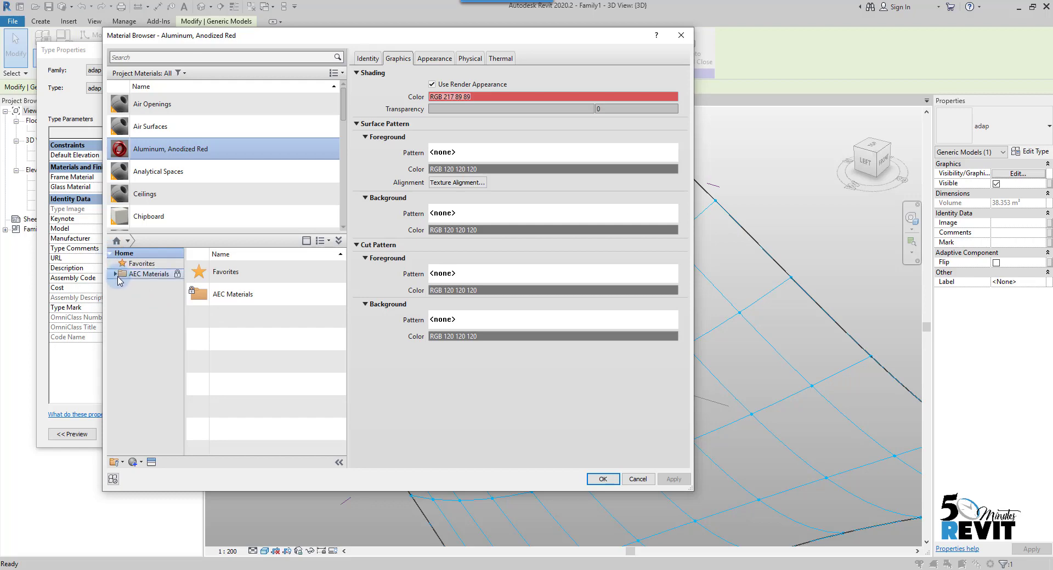
click(115, 273)
click(141, 347)
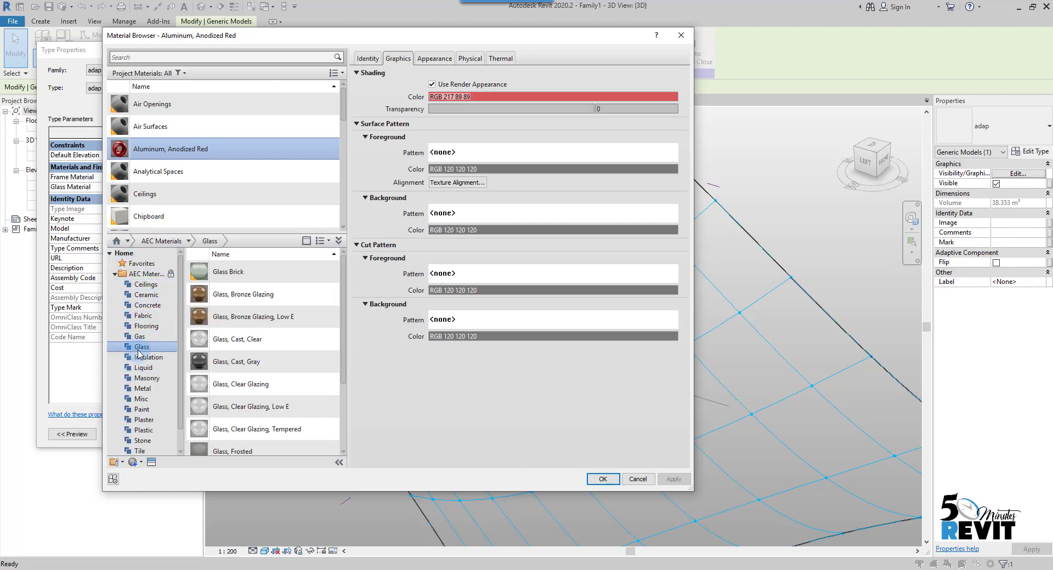
Set the glass to 'Glass, Matte' with render-appearance shading, then apply and close type properties
scroll(285, 378, down, 3)
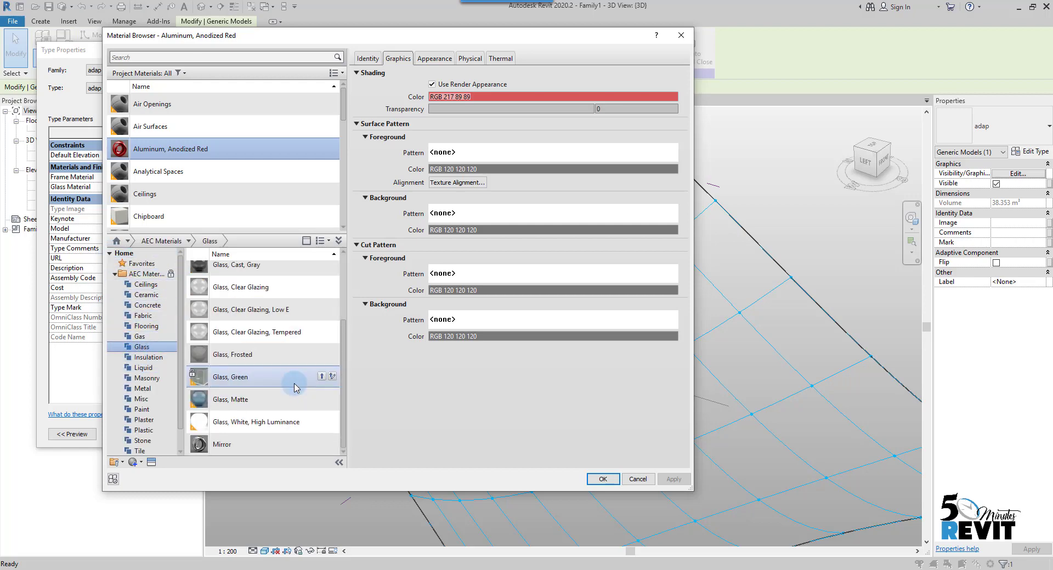
click(250, 404)
click(322, 399)
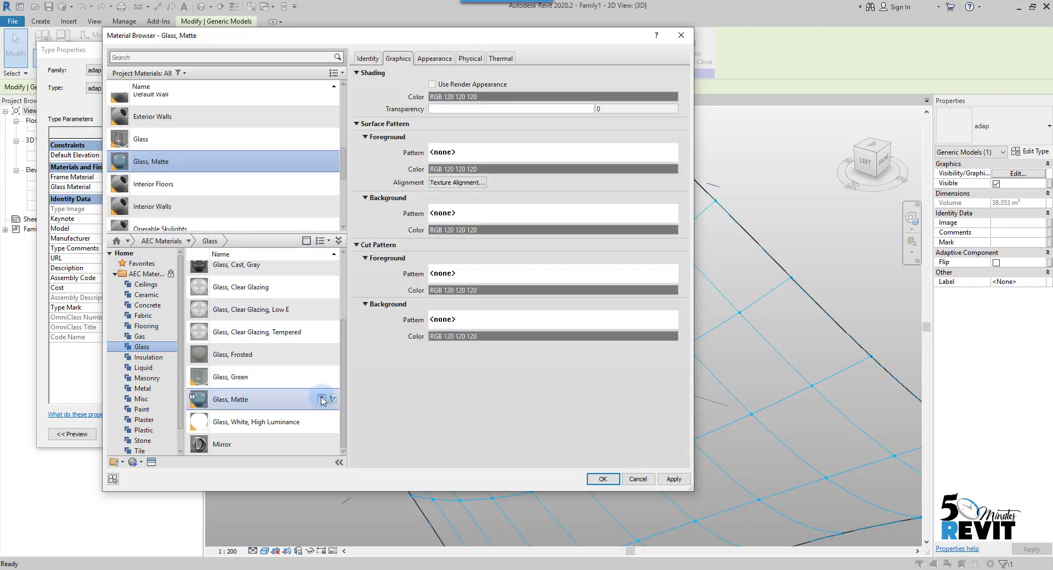
click(432, 85)
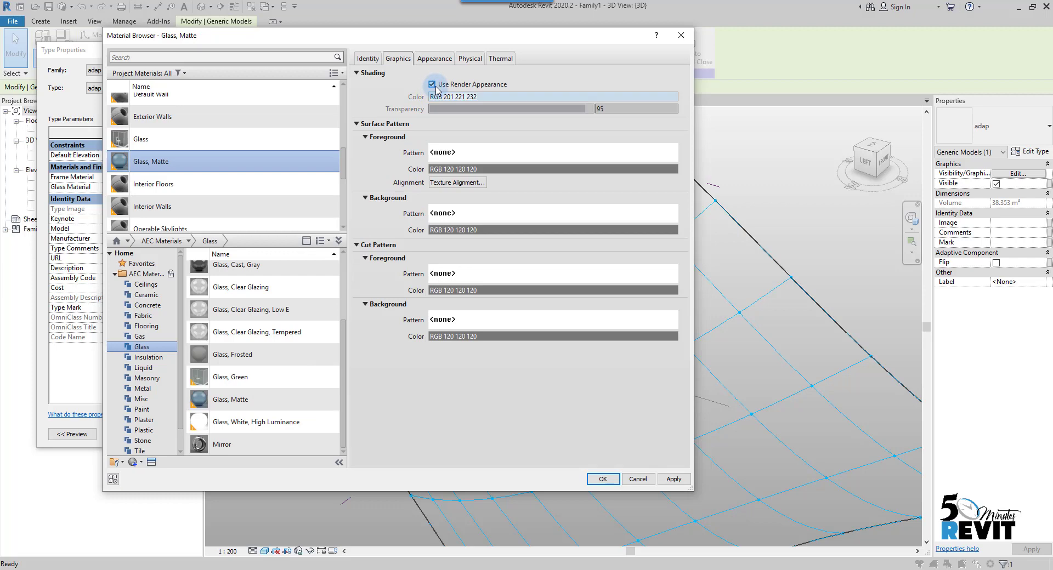
click(603, 479)
click(524, 433)
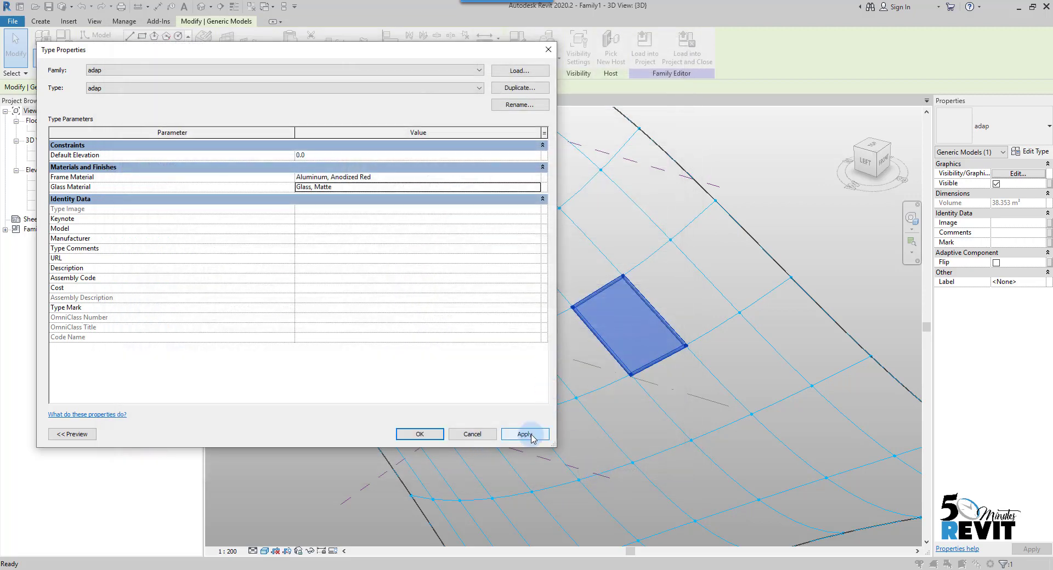
click(419, 434)
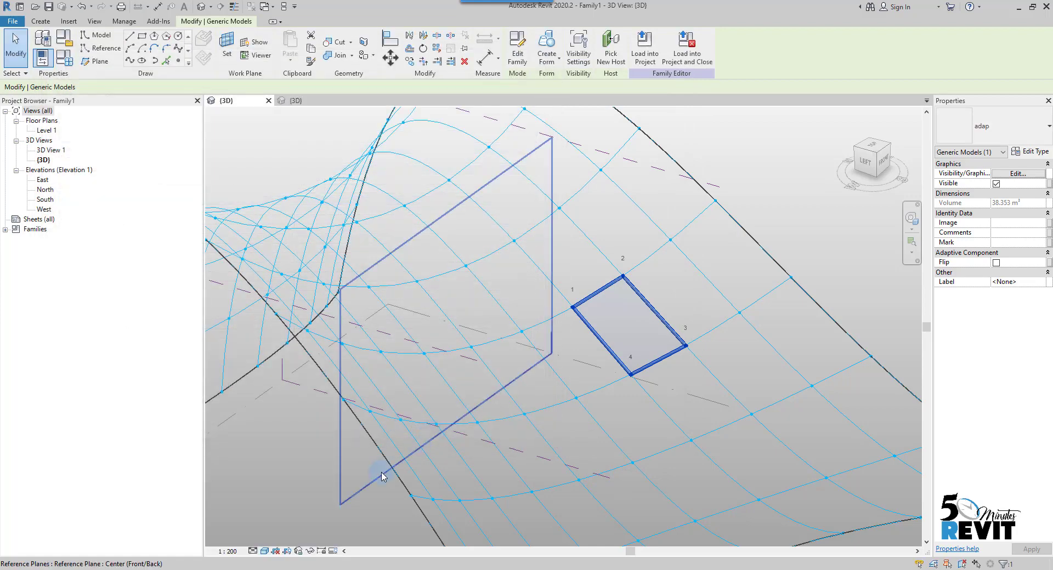
click(317, 471)
scroll(686, 353, up, 3)
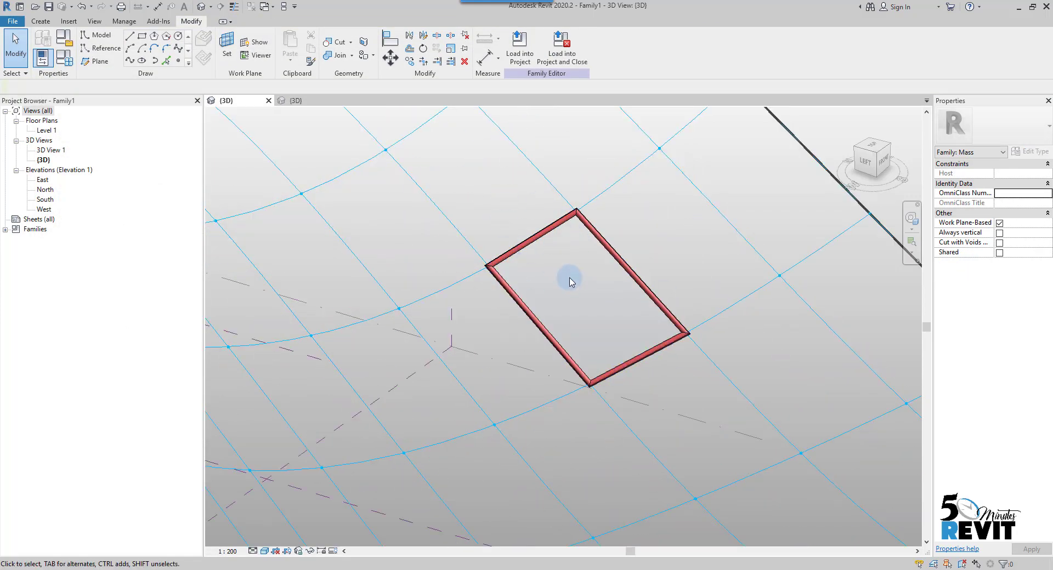
scroll(570, 281, down, 6)
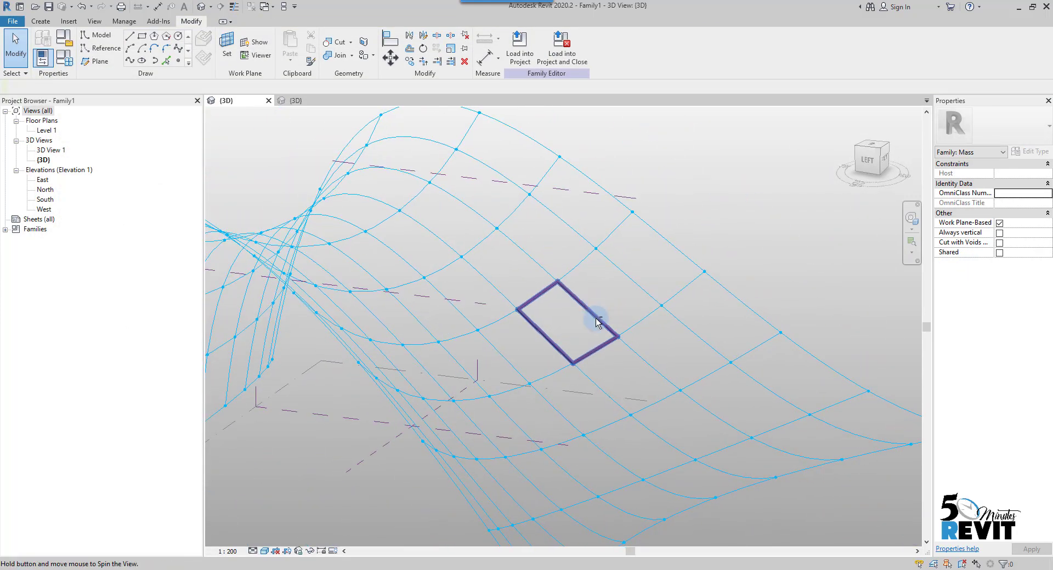
shift+middle_drag(548, 400, 549, 400)
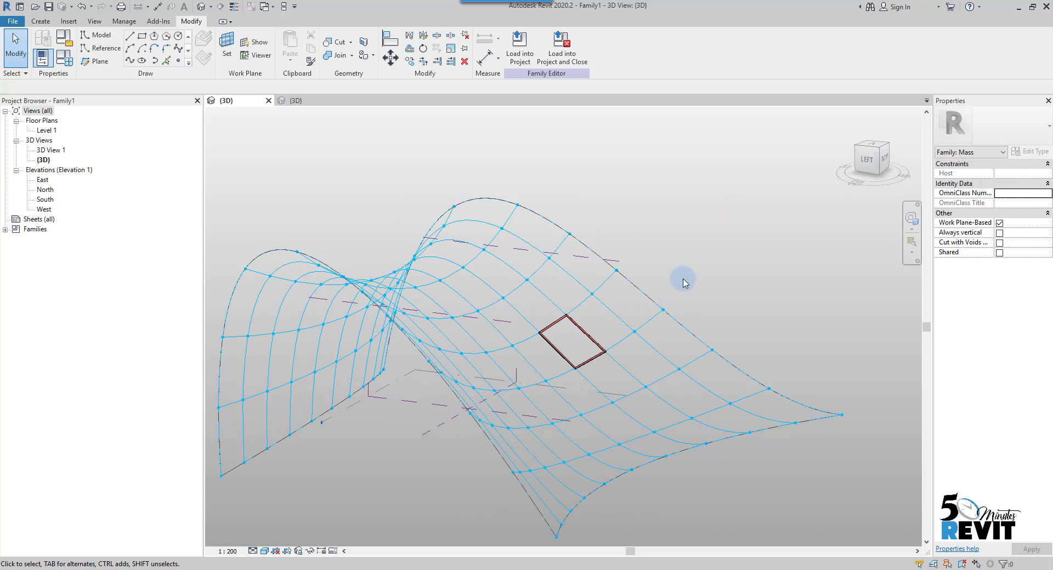
scroll(581, 355, up, 3)
click(557, 355)
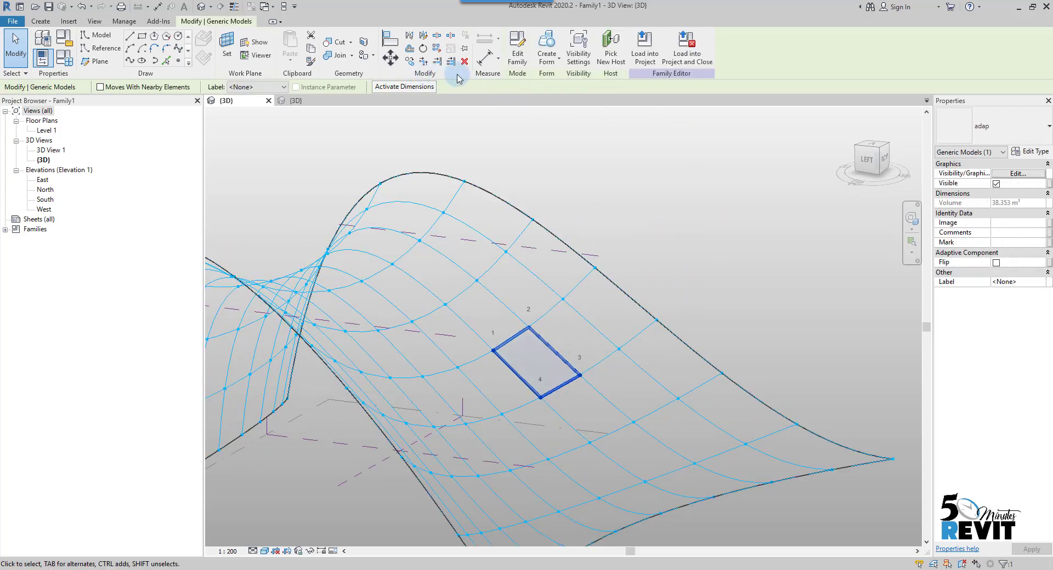
Repeat the adap panel across every grid cell and orbit to inspect the clad mass
click(437, 52)
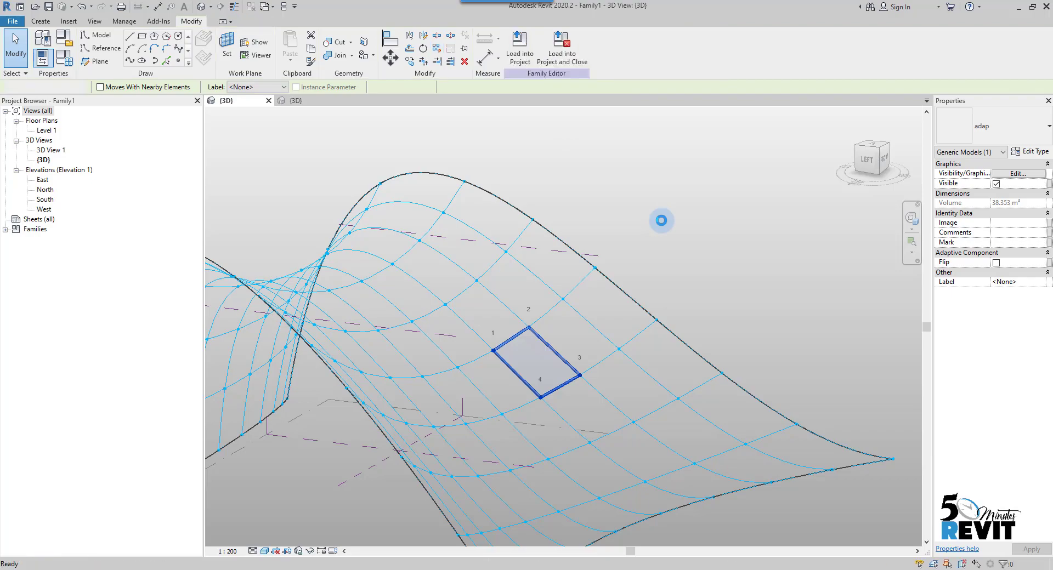
shift+middle_drag(630, 317, 646, 371)
shift+middle_drag(522, 433, 636, 441)
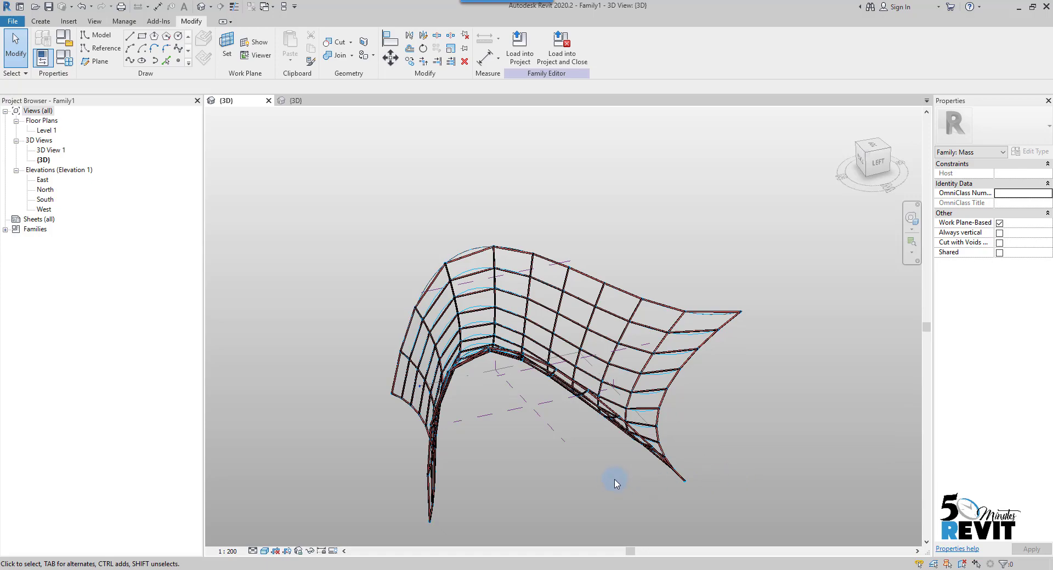